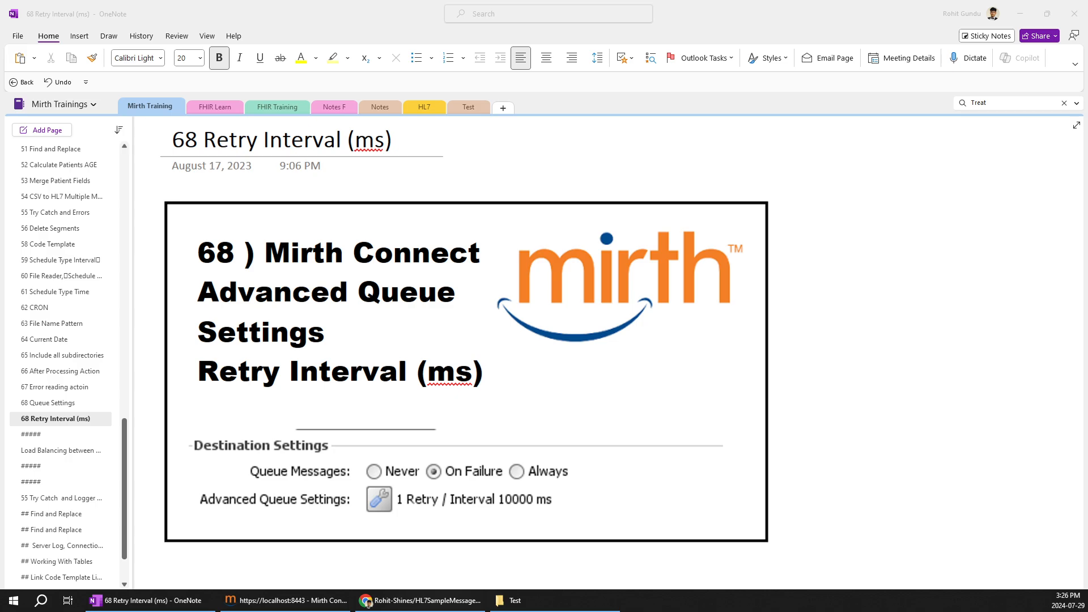
Move the EPIC, Mirth and Cerner server diagram up, just below the framed Destination Settings picture
{"action": "scroll", "coordinate": [449, 403], "scroll_direction": "down", "scroll_amount": 4}
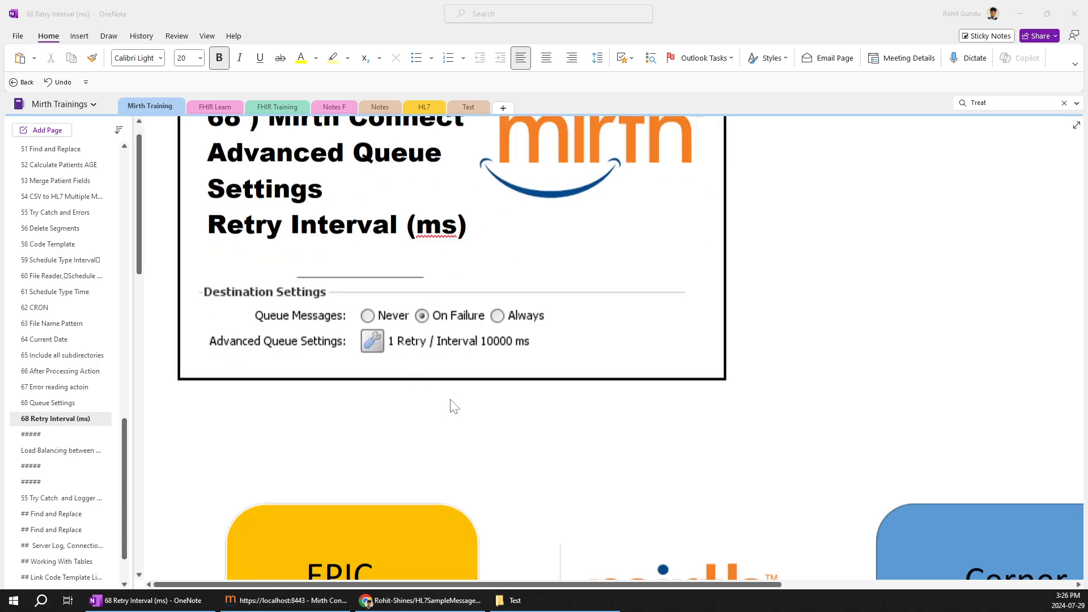
{"action": "scroll", "coordinate": [612, 348], "scroll_direction": "down", "scroll_amount": 2}
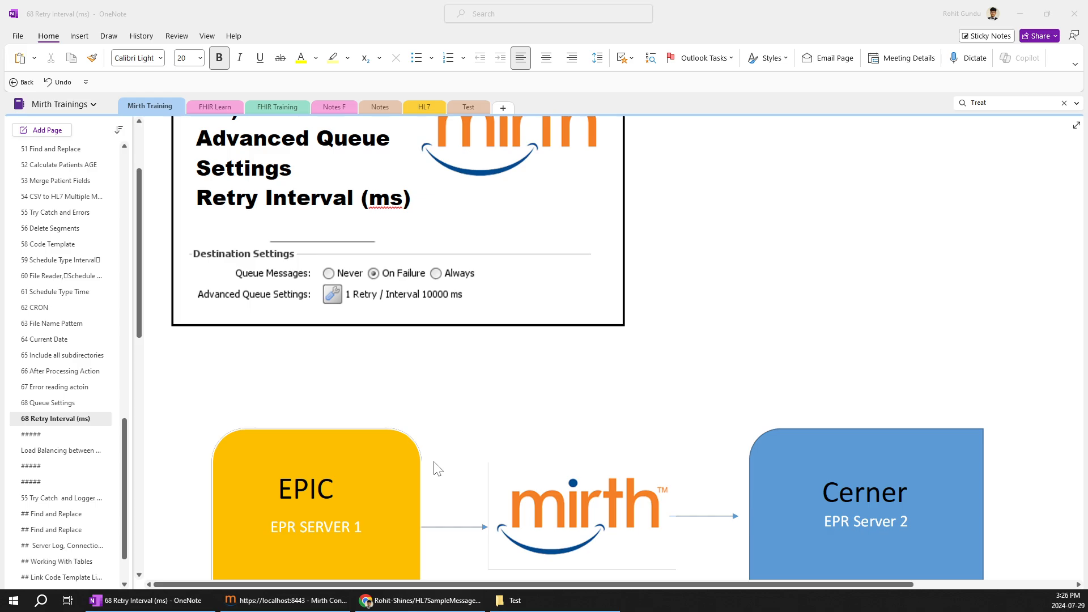
{"action": "left_click", "coordinate": [444, 452]}
{"action": "left_click_drag", "start_coordinate": [449, 451], "coordinate": [396, 389]}
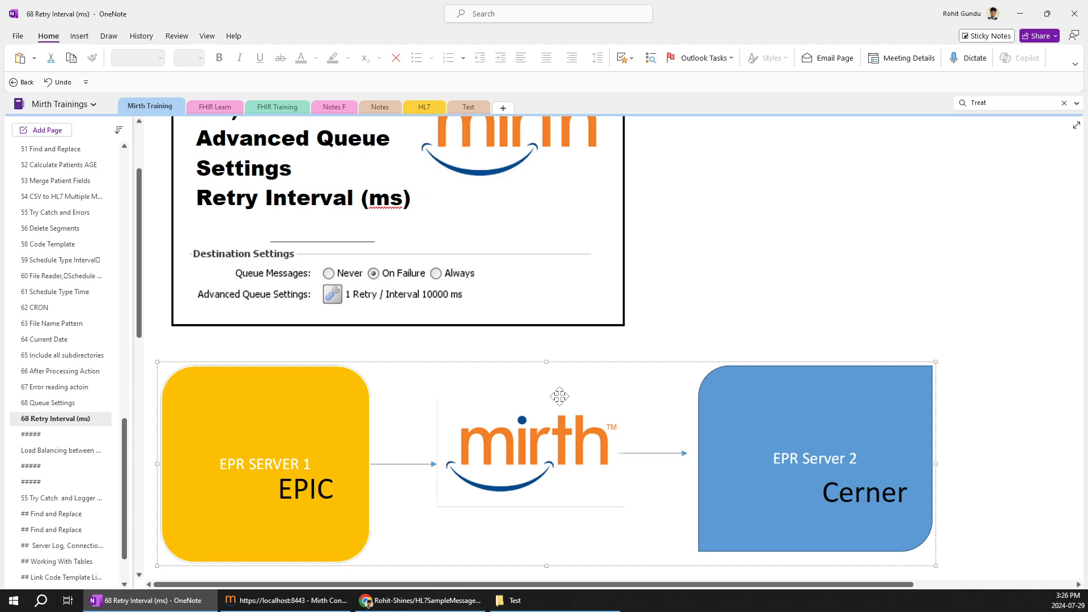
Review the note's queue settings picture, the server diagram and the A01/A03 message table
{"action": "scroll", "coordinate": [491, 382], "scroll_direction": "up", "scroll_amount": 2}
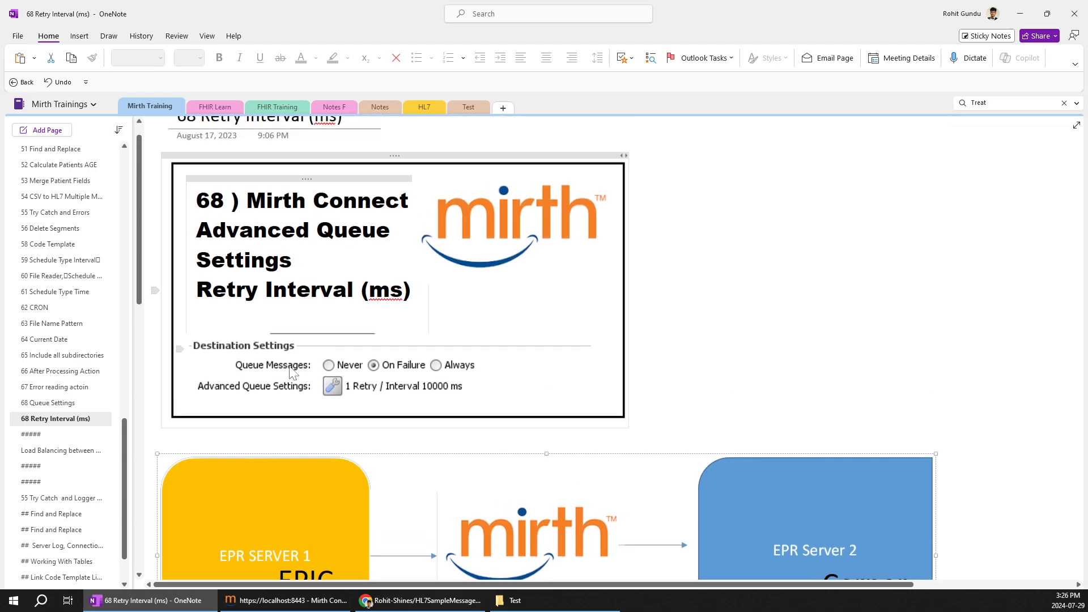
{"action": "scroll", "coordinate": [385, 367], "scroll_direction": "down", "scroll_amount": 2}
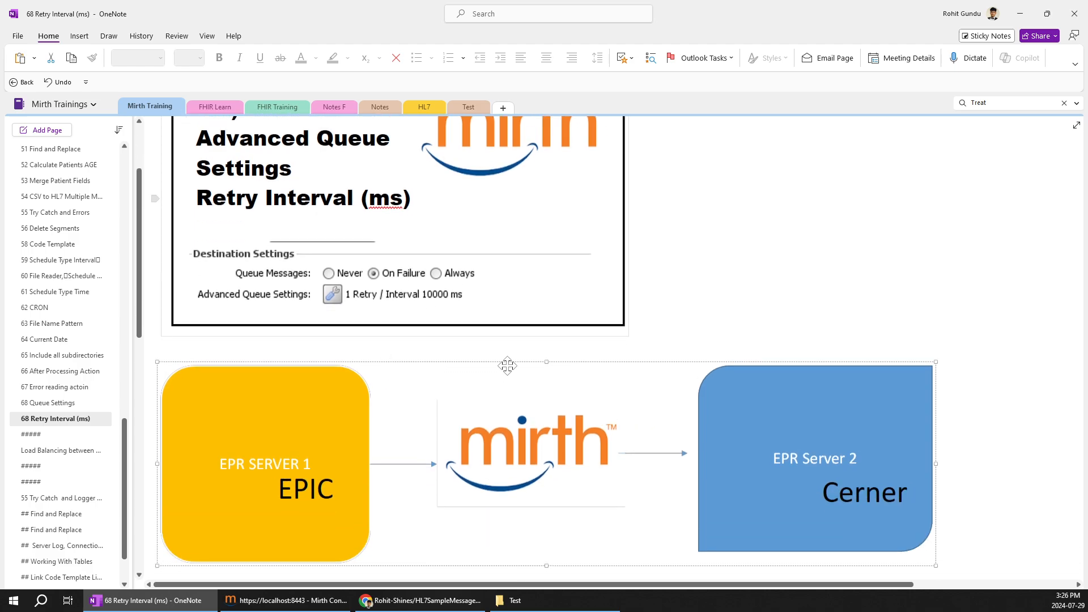
{"action": "scroll", "coordinate": [441, 408], "scroll_direction": "down", "scroll_amount": 2}
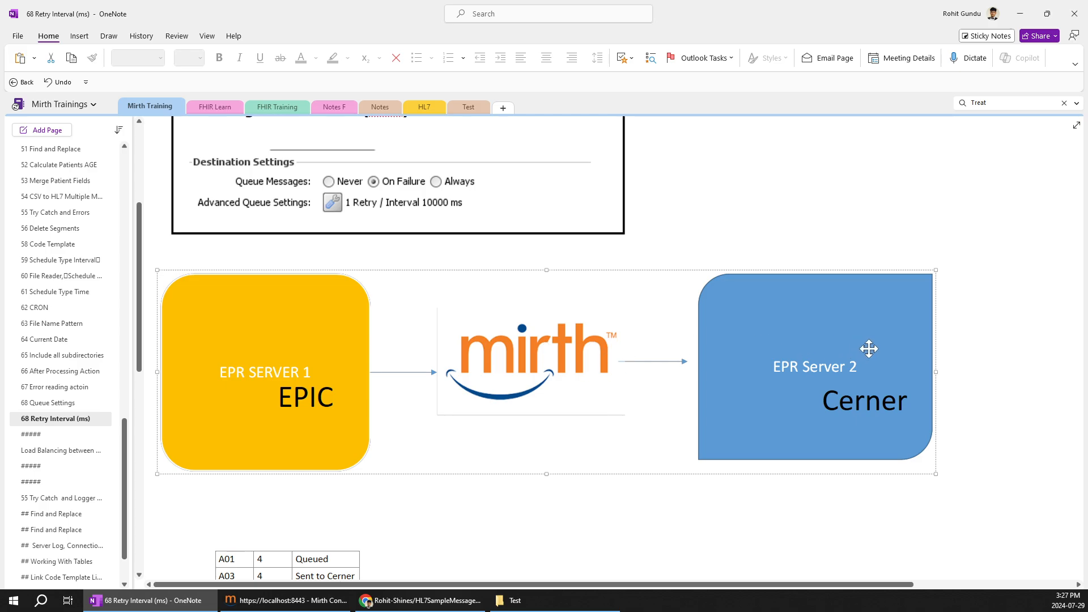
{"action": "scroll", "coordinate": [444, 396], "scroll_direction": "down", "scroll_amount": 3}
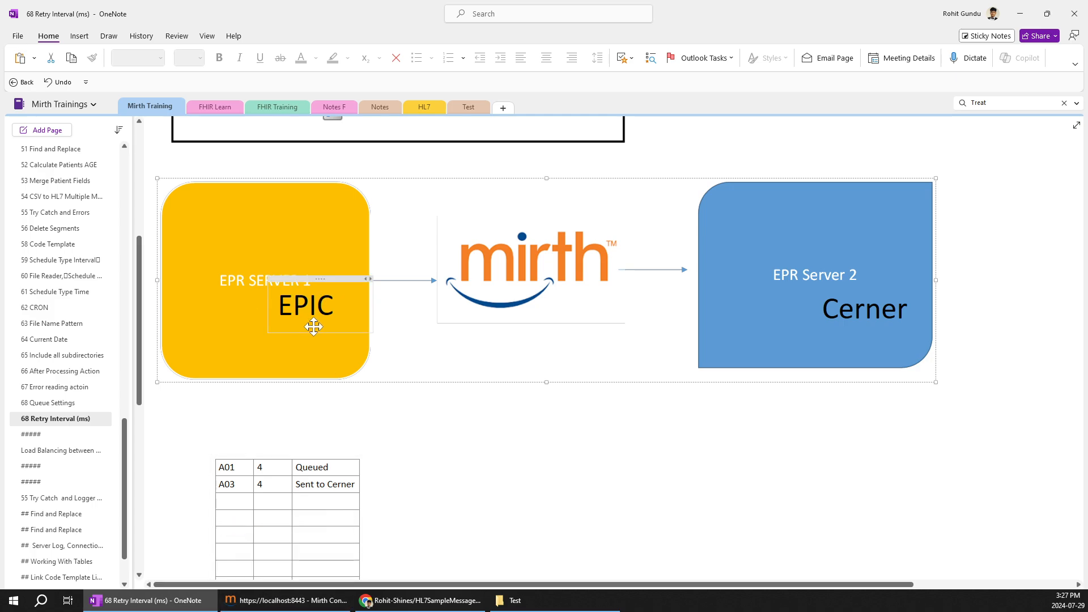
Switch to Mirth Connect Administrator and open the Epic channel's destination settings
{"action": "left_click", "coordinate": [287, 602]}
{"action": "left_click", "coordinate": [37, 60]}
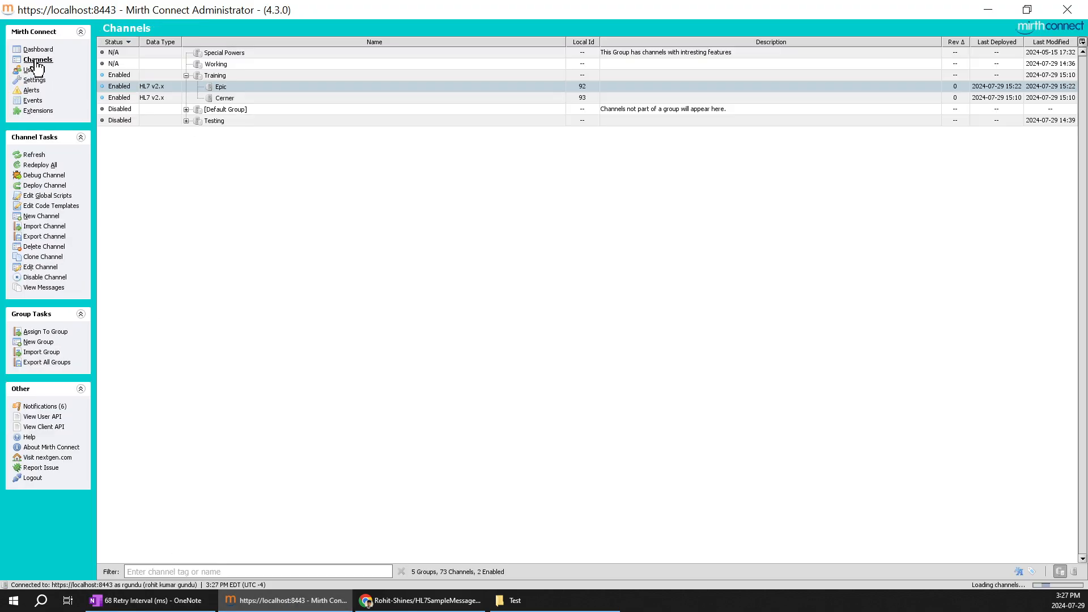
{"action": "left_click", "coordinate": [229, 99]}
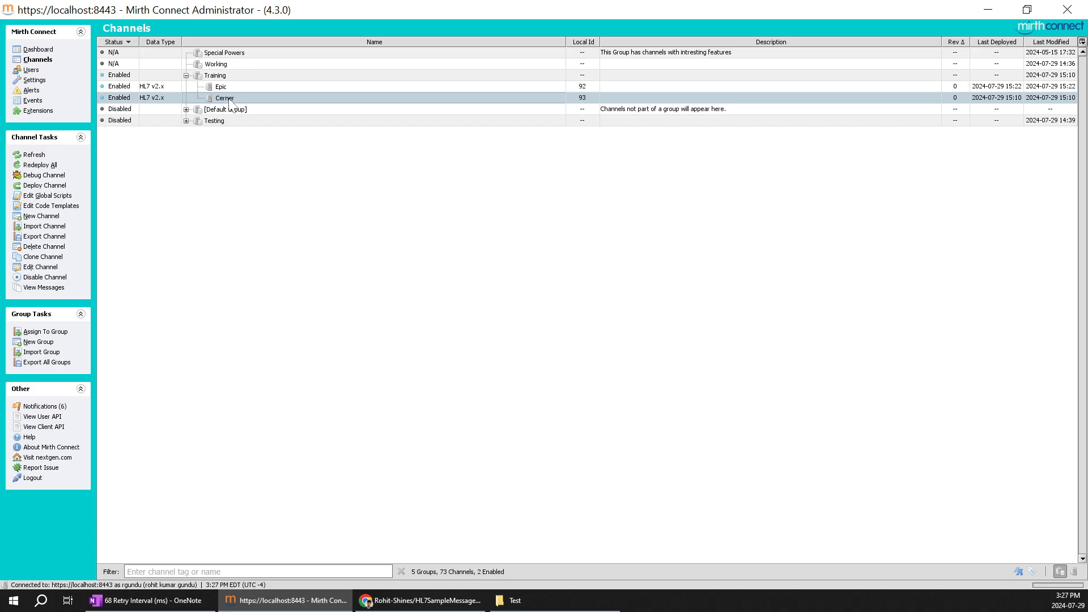
{"action": "double_click", "coordinate": [224, 87]}
{"action": "left_click", "coordinate": [180, 47]}
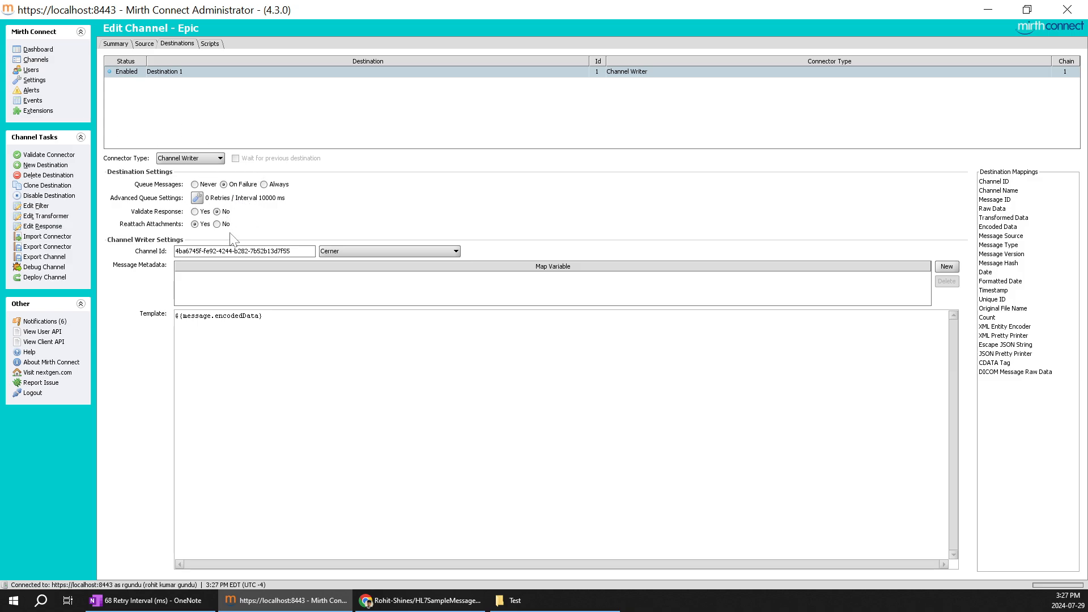
Accept a retry interval of 10000 ms in Destination 1's advanced queue settings
{"action": "left_click", "coordinate": [196, 197]}
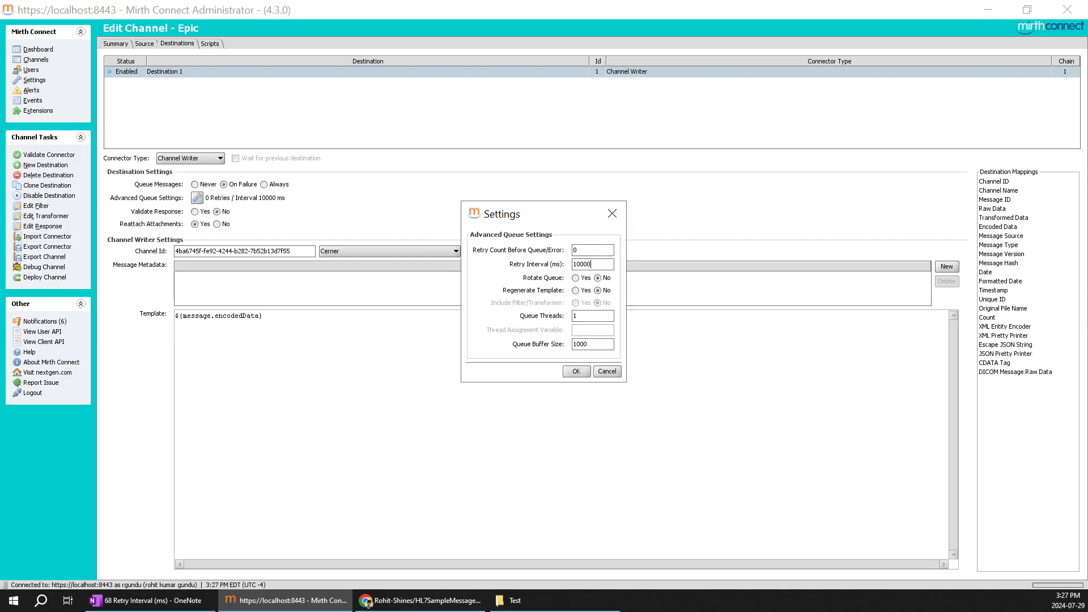
{"action": "mouse_move", "coordinate": [587, 264]}
{"action": "left_click", "coordinate": [576, 371]}
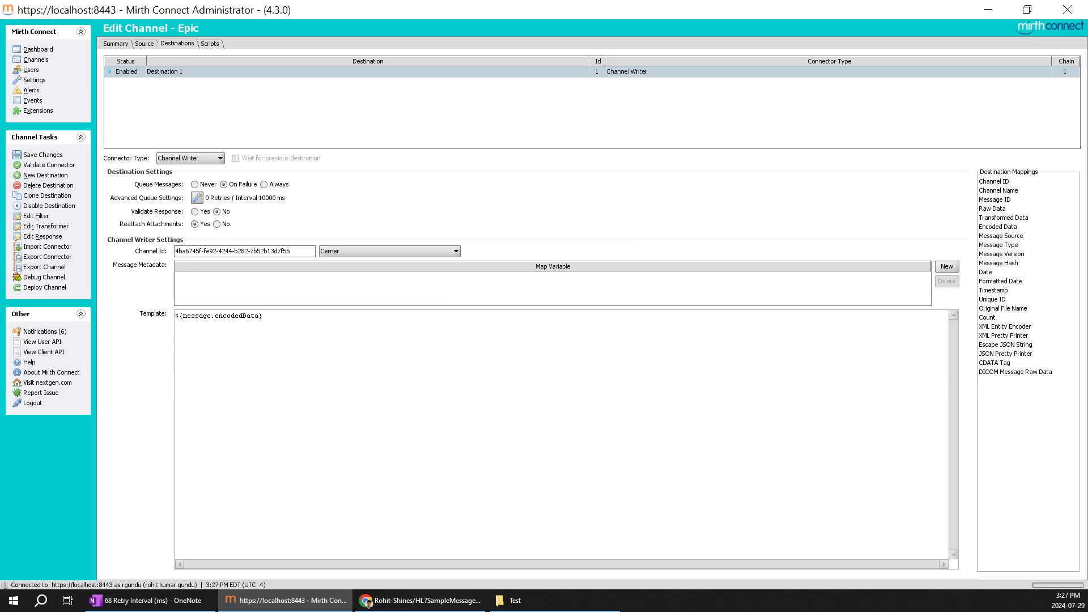
Save the changes to the Epic channel and deploy it
{"action": "left_click", "coordinate": [45, 155]}
{"action": "left_click", "coordinate": [54, 277]}
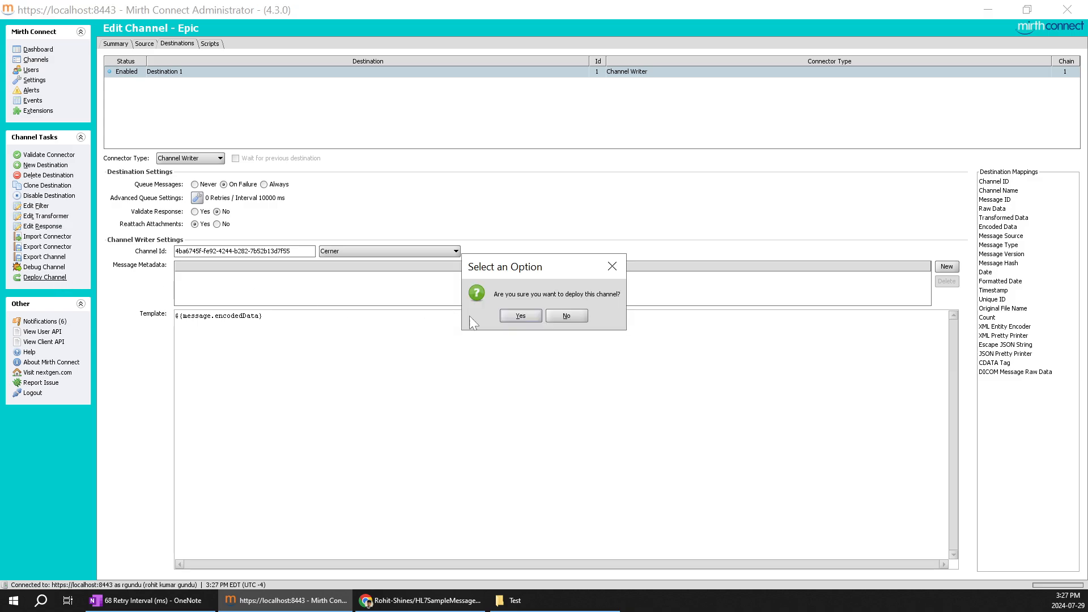
{"action": "left_click", "coordinate": [529, 316]}
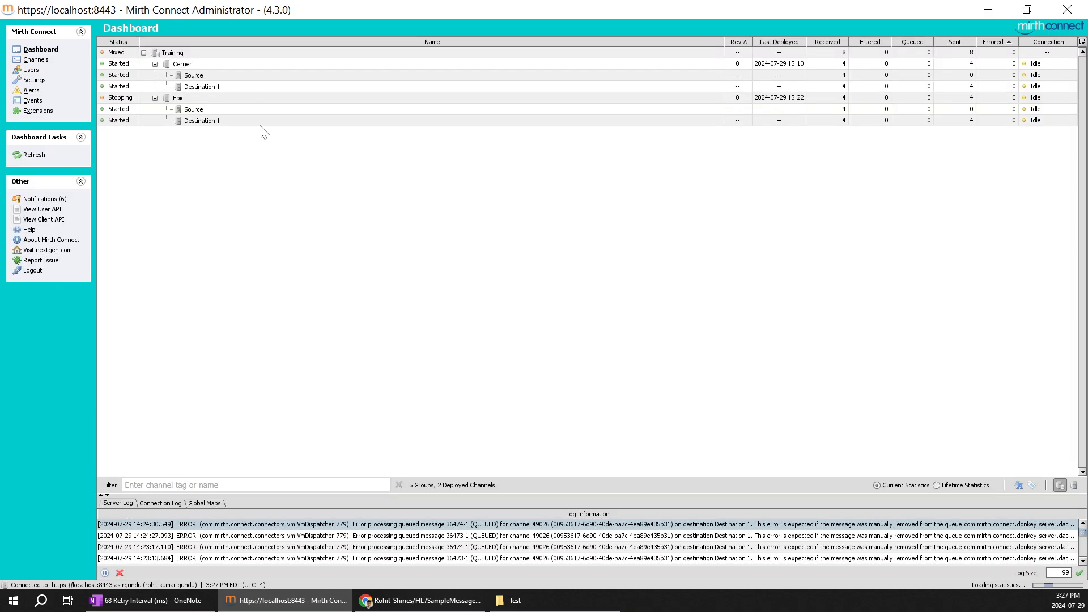
Stop the Cerner channel on the dashboard
{"action": "right_click", "coordinate": [198, 67]}
{"action": "left_click", "coordinate": [221, 137]}
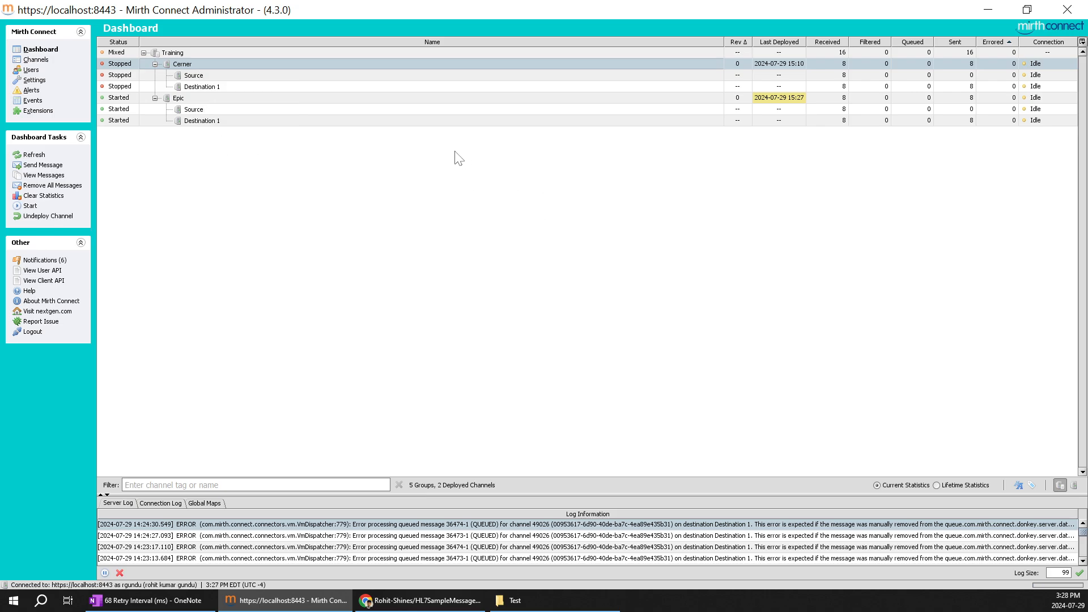
{"action": "left_click", "coordinate": [436, 170]}
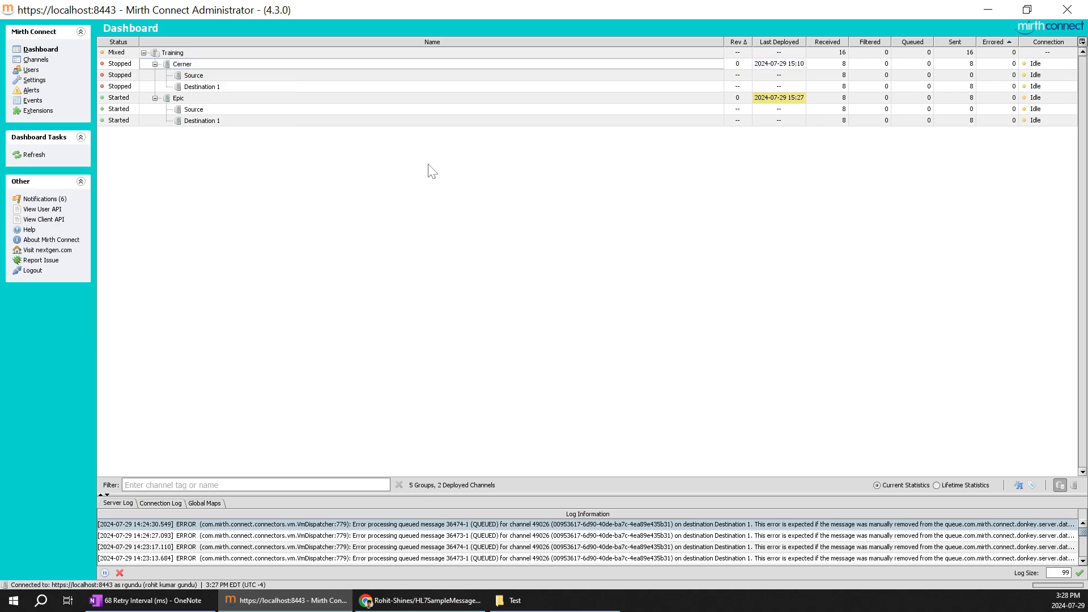
Clear the Cerner channel's received, filtered, sent and errored statistics
{"action": "left_click", "coordinate": [244, 64]}
{"action": "right_click", "coordinate": [242, 63]}
{"action": "left_click", "coordinate": [294, 112]}
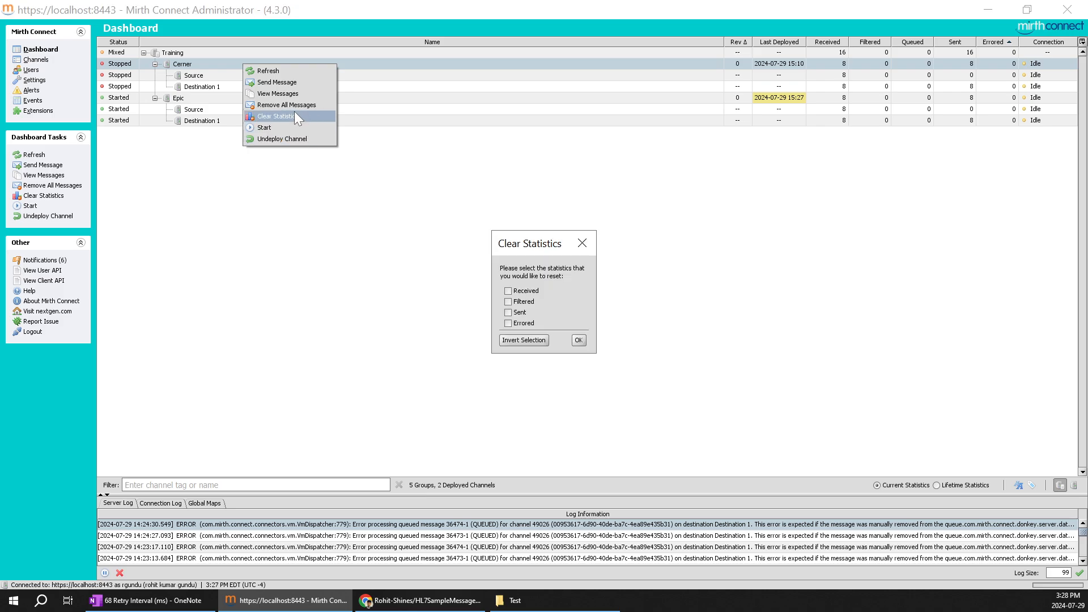
{"action": "left_click", "coordinate": [577, 340]}
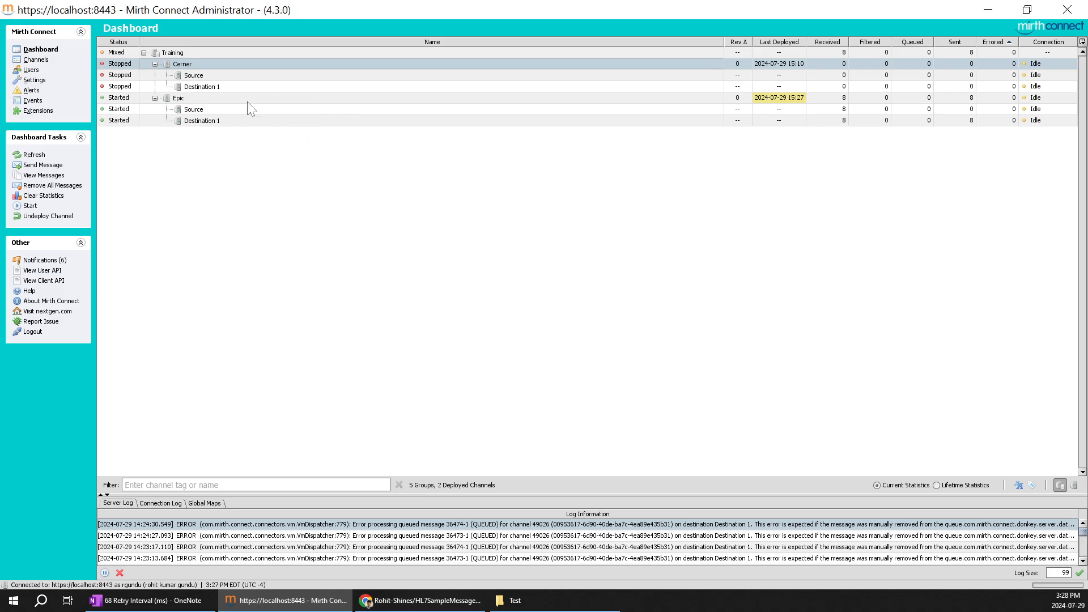
Clear the Epic channel's received, filtered, sent and errored statistics
{"action": "right_click", "coordinate": [202, 97]}
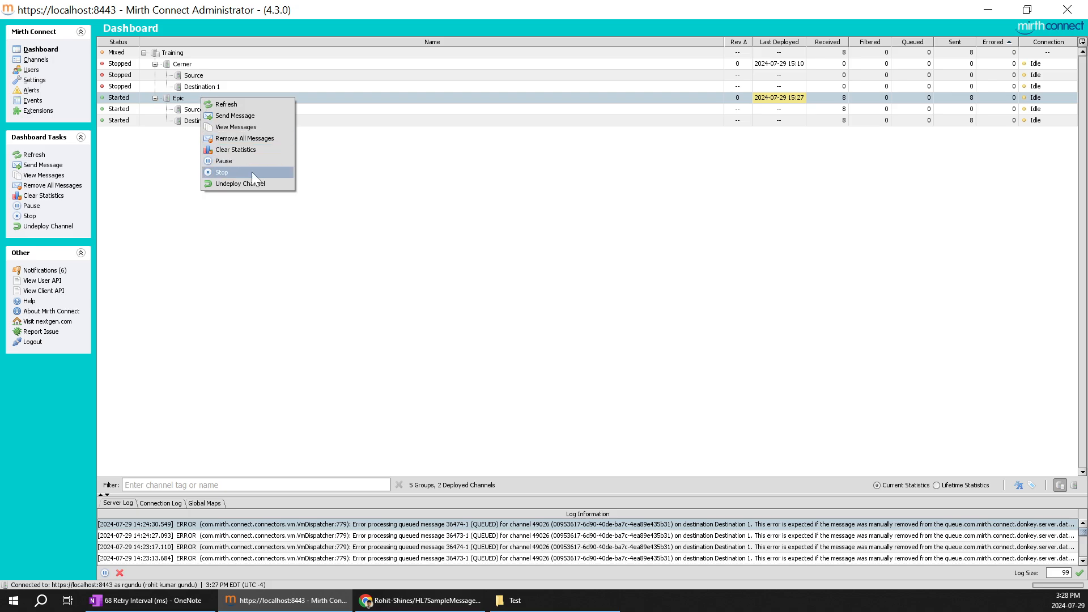
{"action": "left_click", "coordinate": [253, 150]}
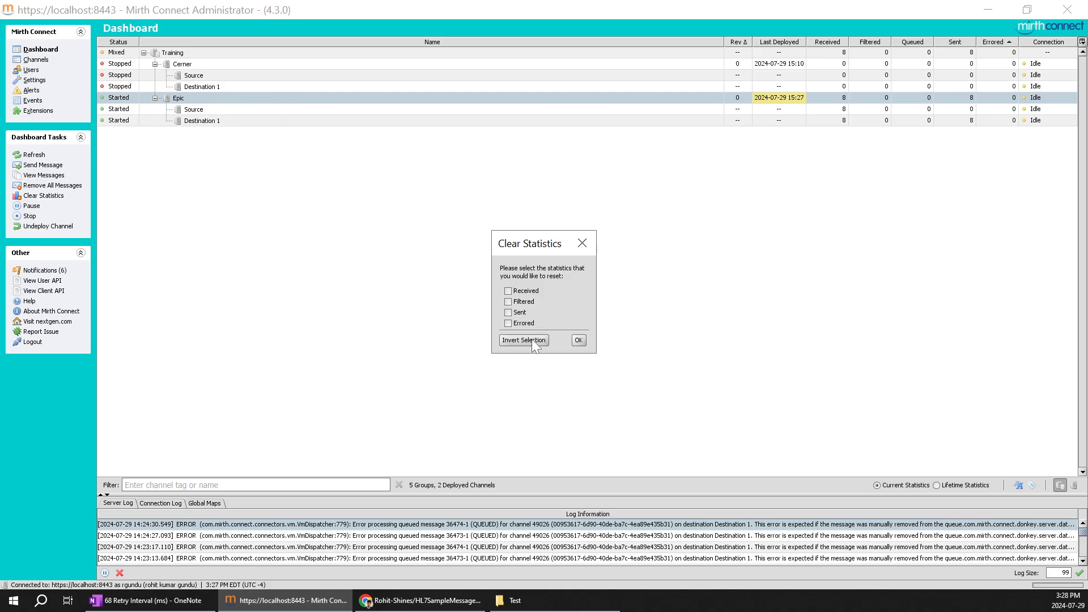
{"action": "left_click", "coordinate": [576, 340]}
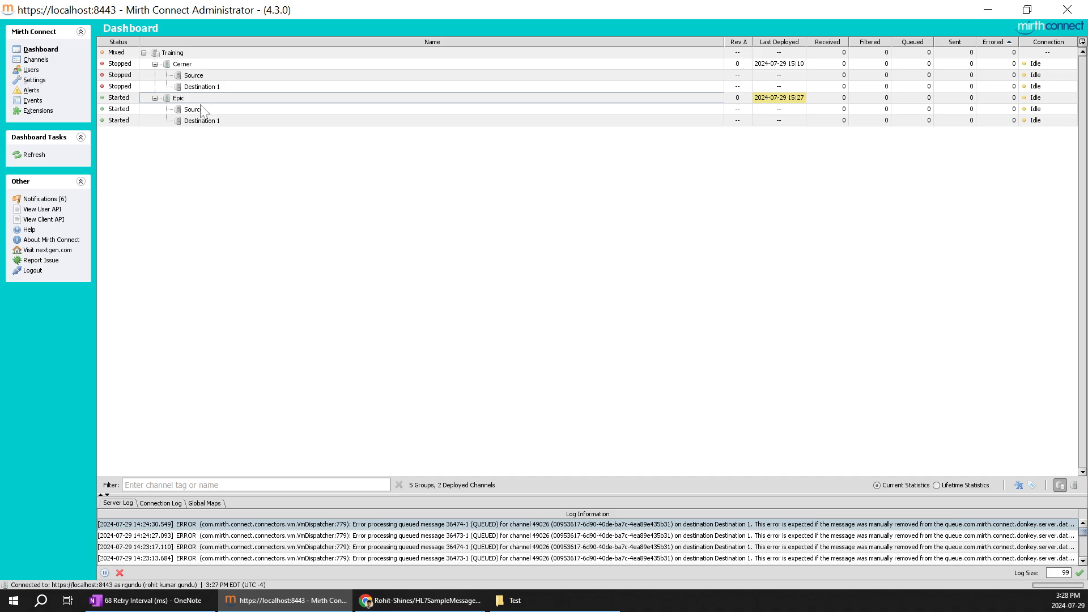
Stop the Epic channel on the dashboard
{"action": "left_click", "coordinate": [185, 98]}
{"action": "right_click", "coordinate": [185, 99]}
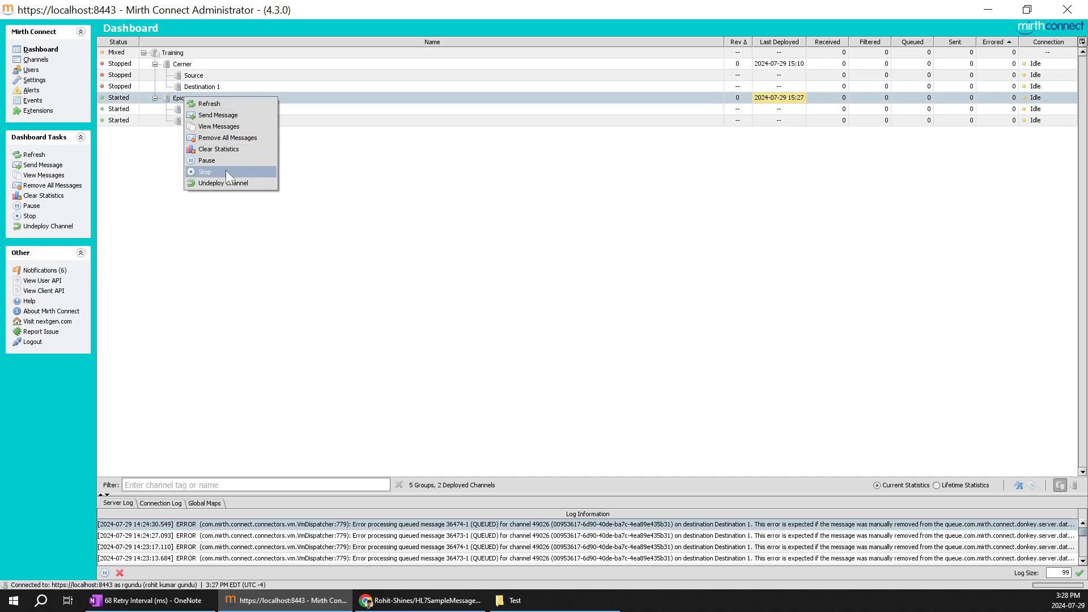
{"action": "left_click", "coordinate": [225, 171]}
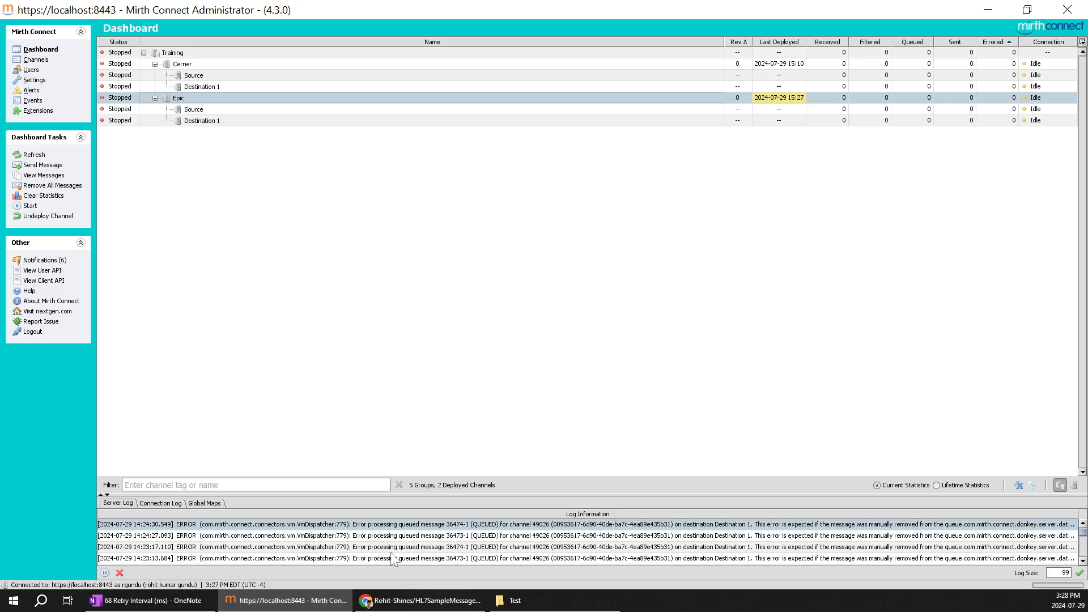
Glance at the OneNote diagram, return to Mirth Connect Administrator and start the Epic channel
{"action": "left_click", "coordinate": [193, 599]}
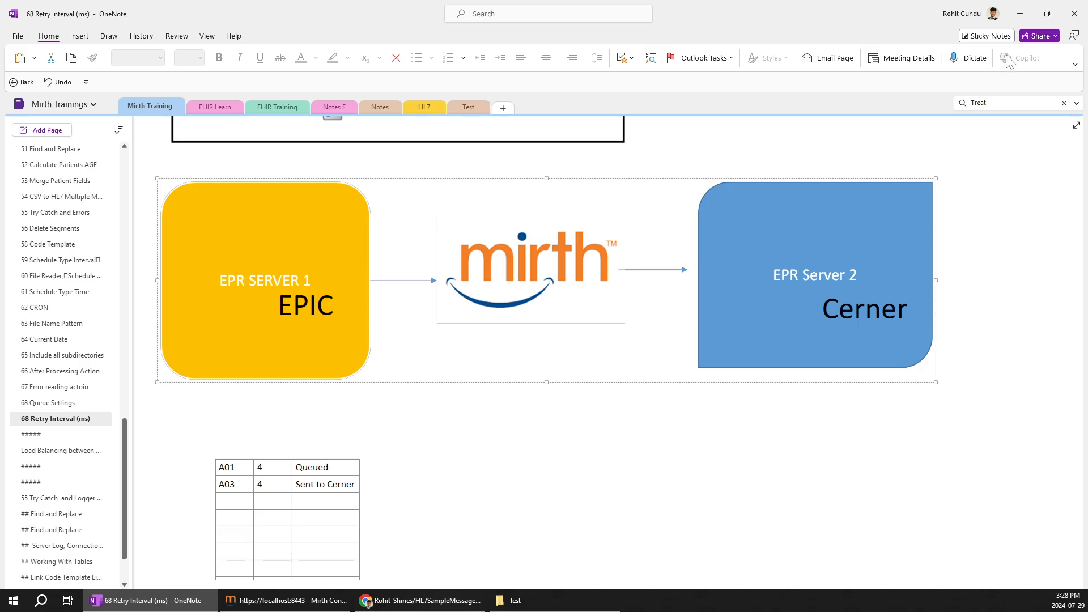
{"action": "left_click", "coordinate": [1019, 14]}
{"action": "right_click", "coordinate": [220, 95]}
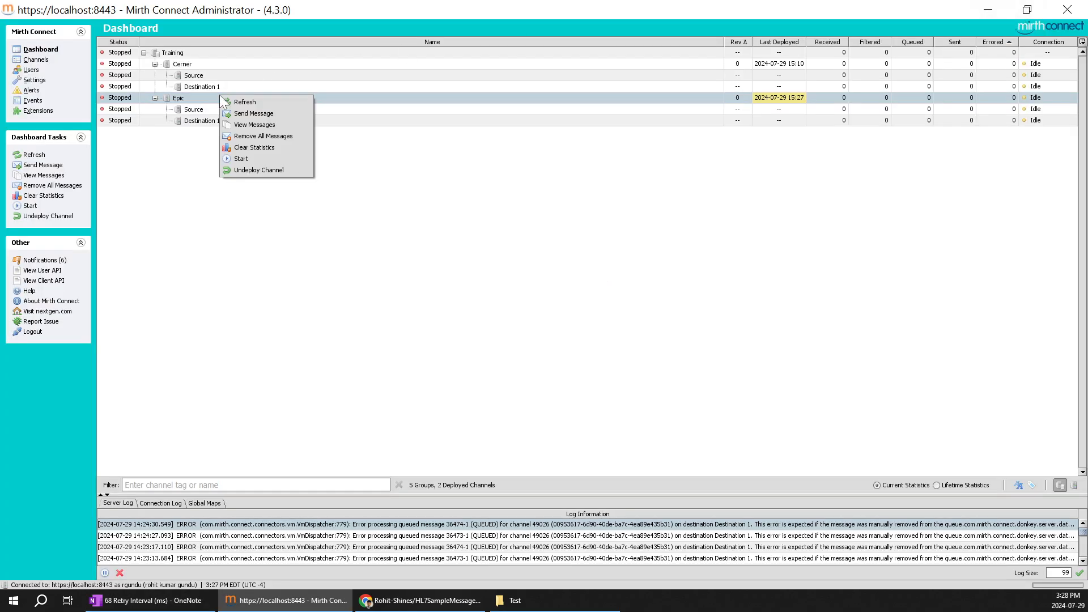
{"action": "left_click", "coordinate": [250, 158]}
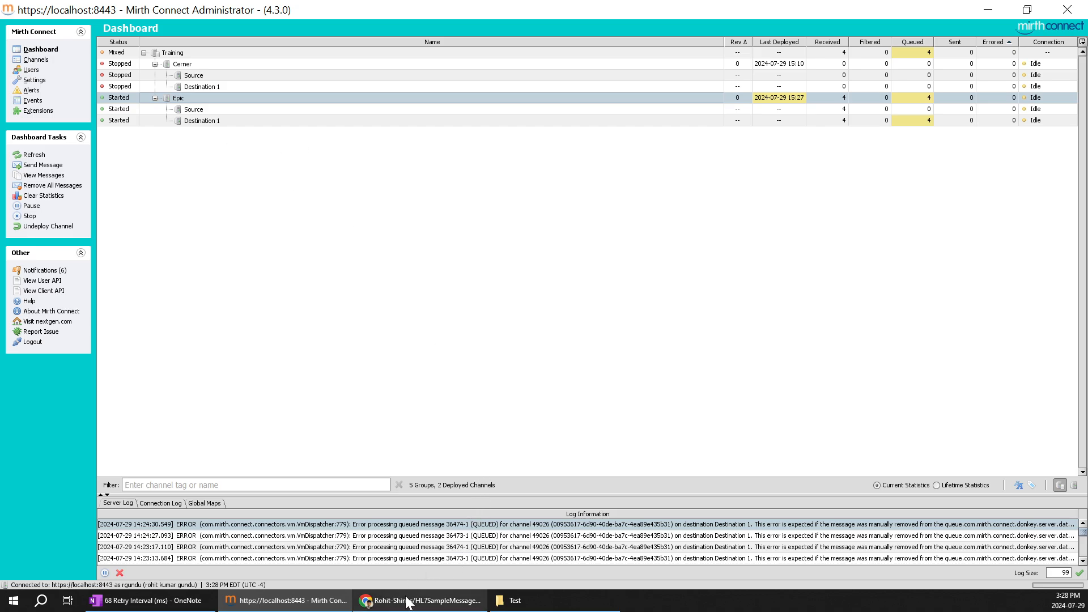
Review the retry settings in the OneNote page and examine the Epic and Cerner channels' statuses and queued messages on the dashboard
{"action": "left_click", "coordinate": [146, 600]}
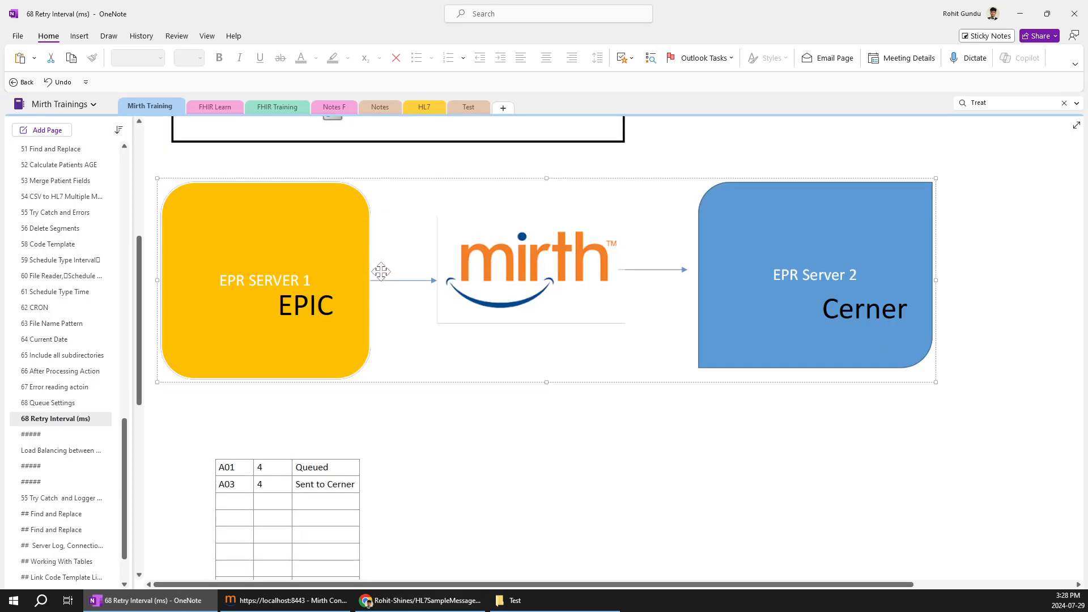
{"action": "scroll", "coordinate": [382, 261], "scroll_direction": "up", "scroll_amount": 3}
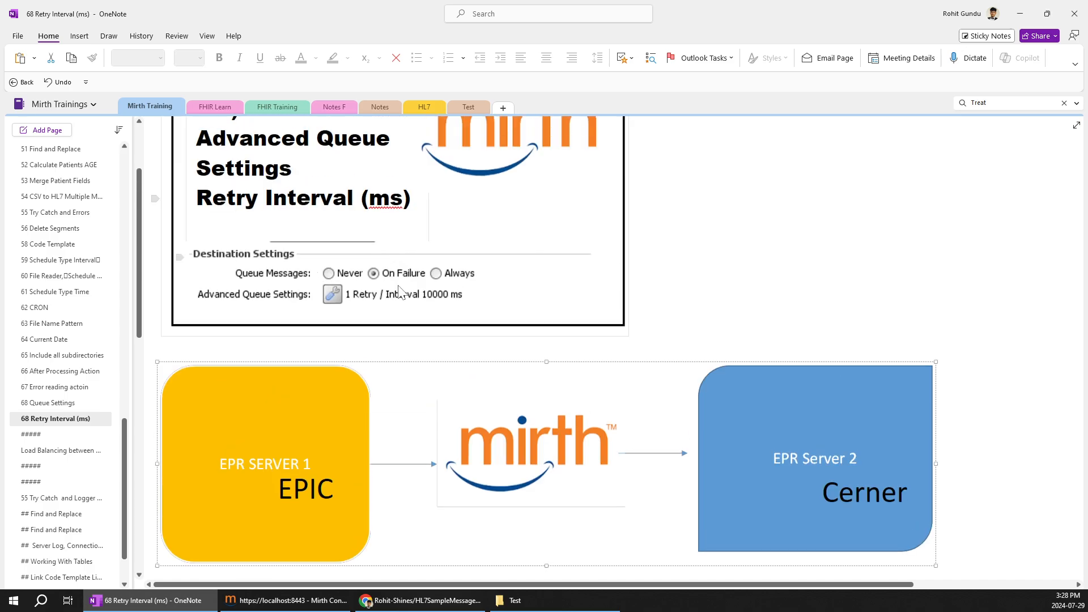
{"action": "left_click", "coordinate": [1019, 13]}
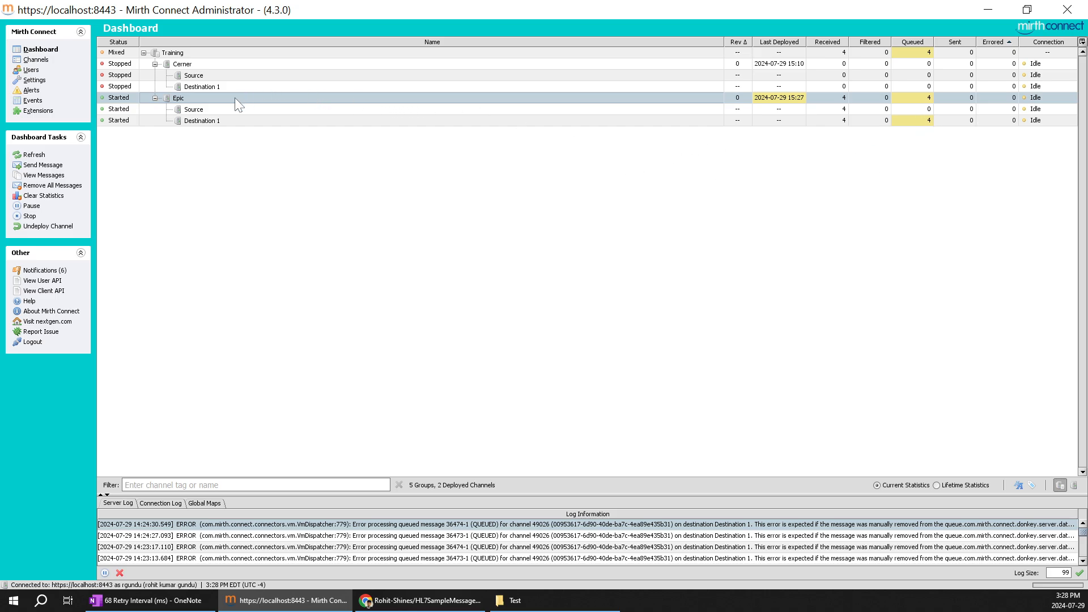
{"action": "left_click", "coordinate": [927, 120]}
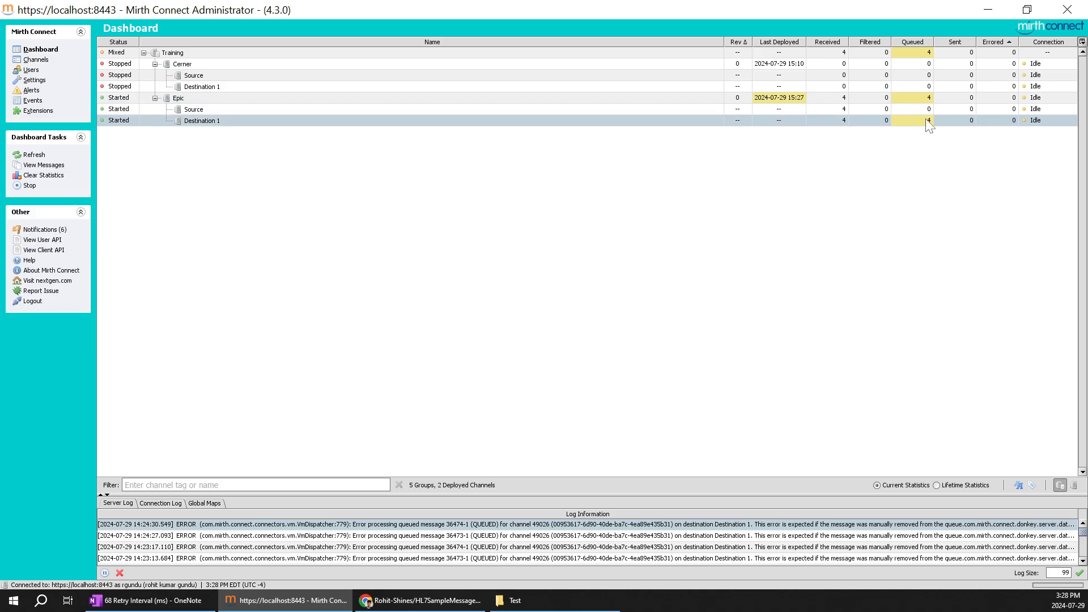
{"action": "left_click", "coordinate": [203, 76]}
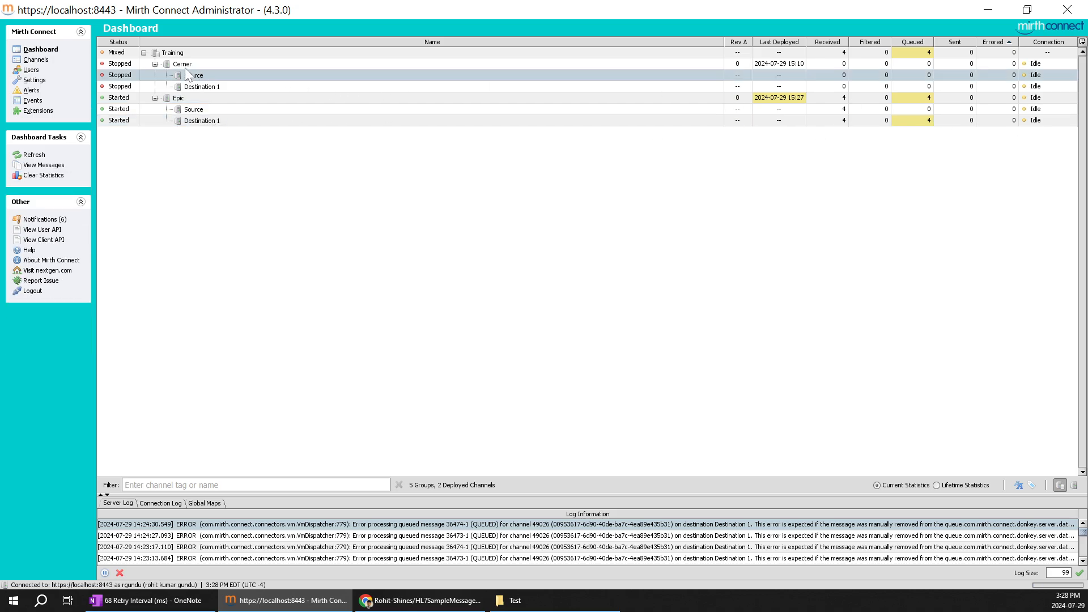
{"action": "left_click", "coordinate": [185, 65]}
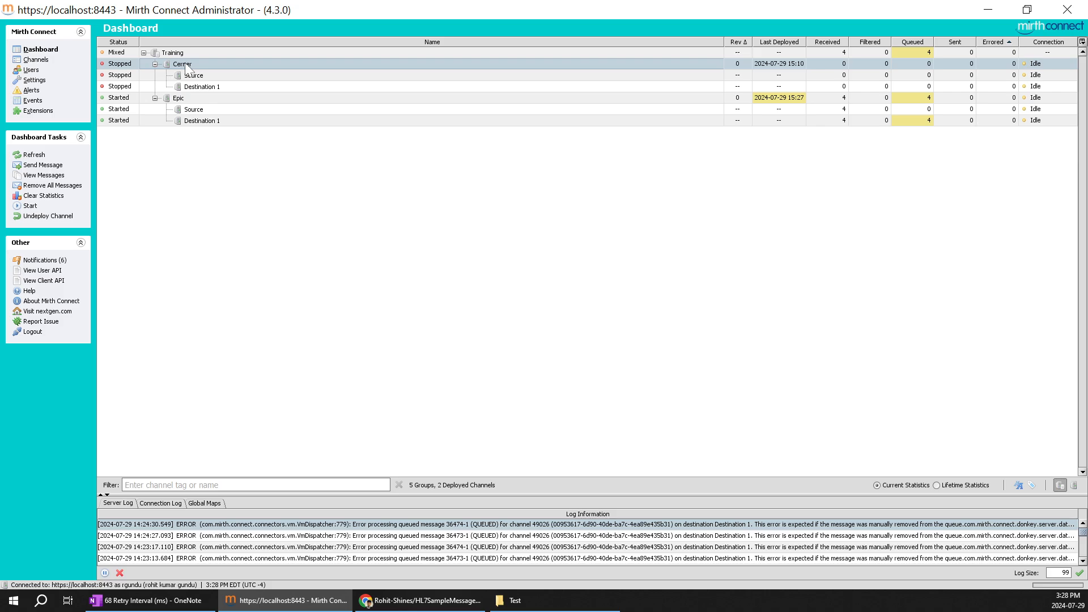
{"action": "left_click", "coordinate": [196, 98]}
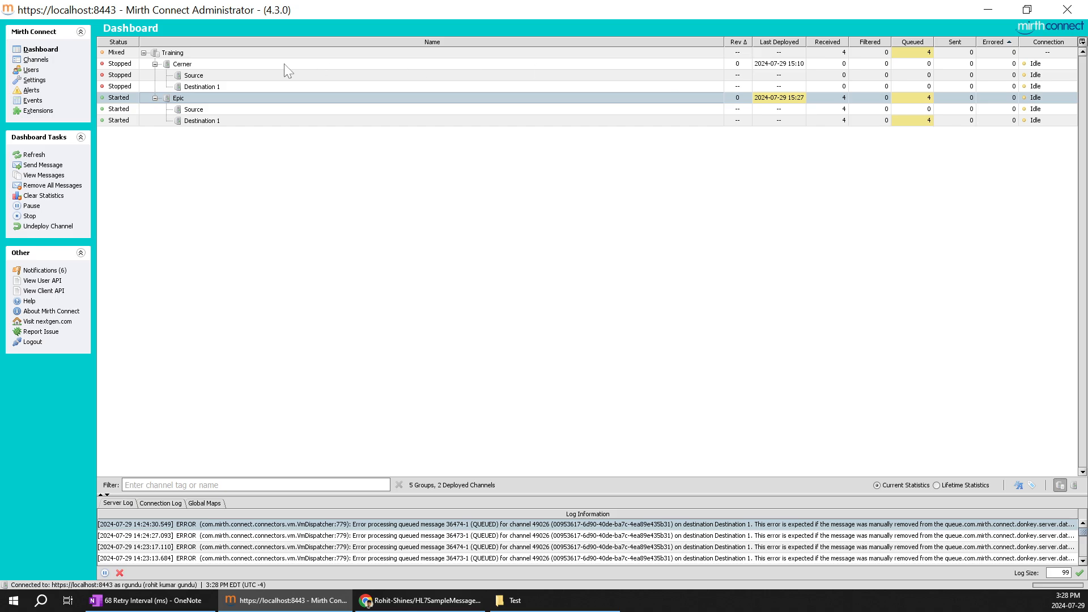
{"action": "left_click", "coordinate": [247, 65]}
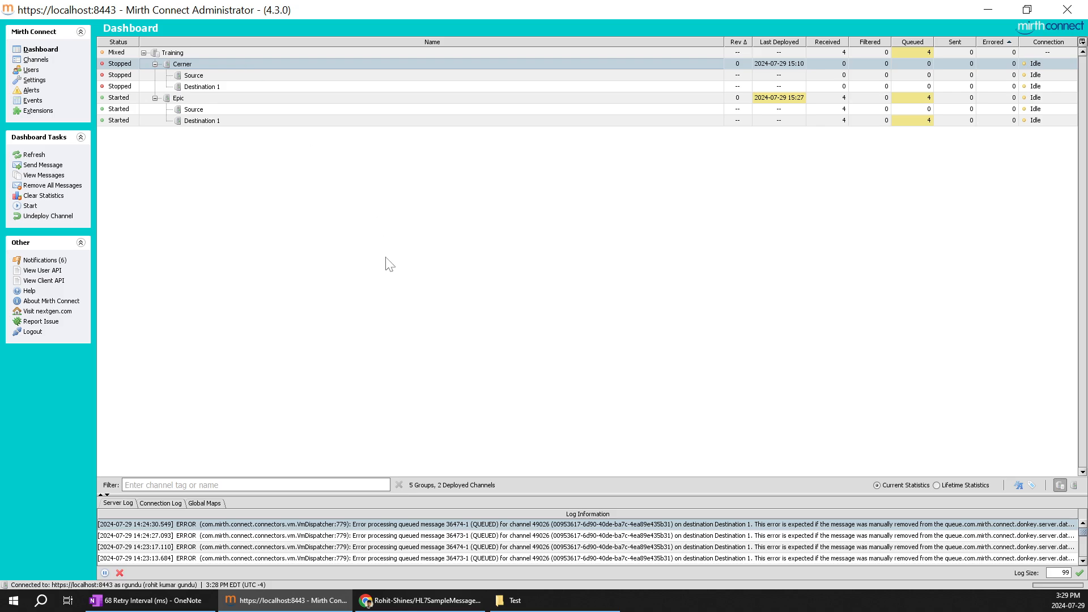
Open the Epic channel for editing again and show its destination settings
{"action": "left_click", "coordinate": [40, 61]}
{"action": "double_click", "coordinate": [223, 86]}
{"action": "left_click", "coordinate": [177, 44]}
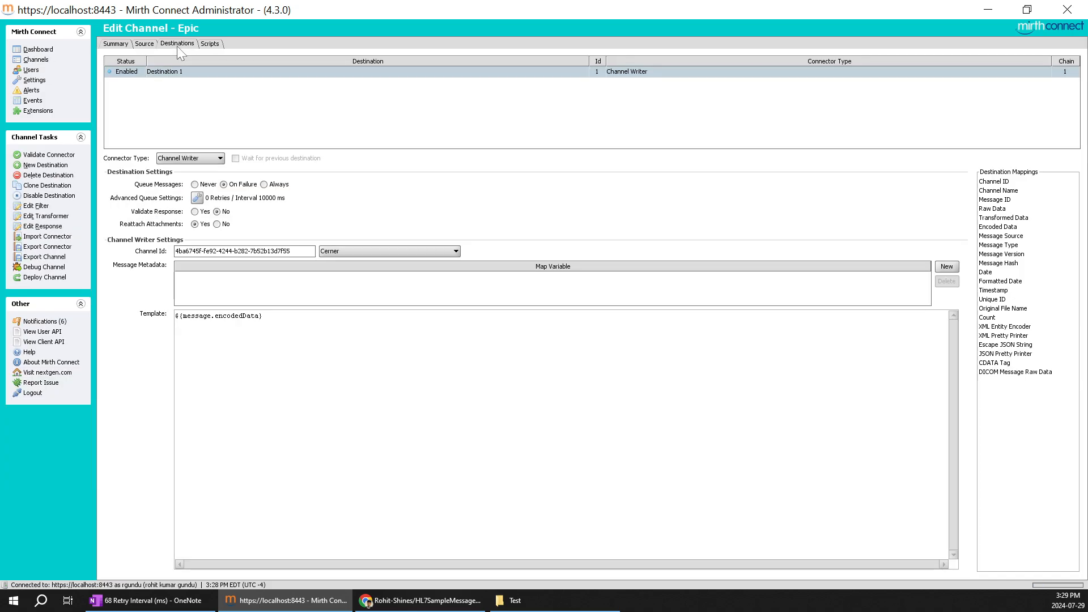
Check the Retry Interval (ms) in the Epic destination's advanced queue settings, then return to the dashboard without saving the channel
{"action": "left_click", "coordinate": [197, 198]}
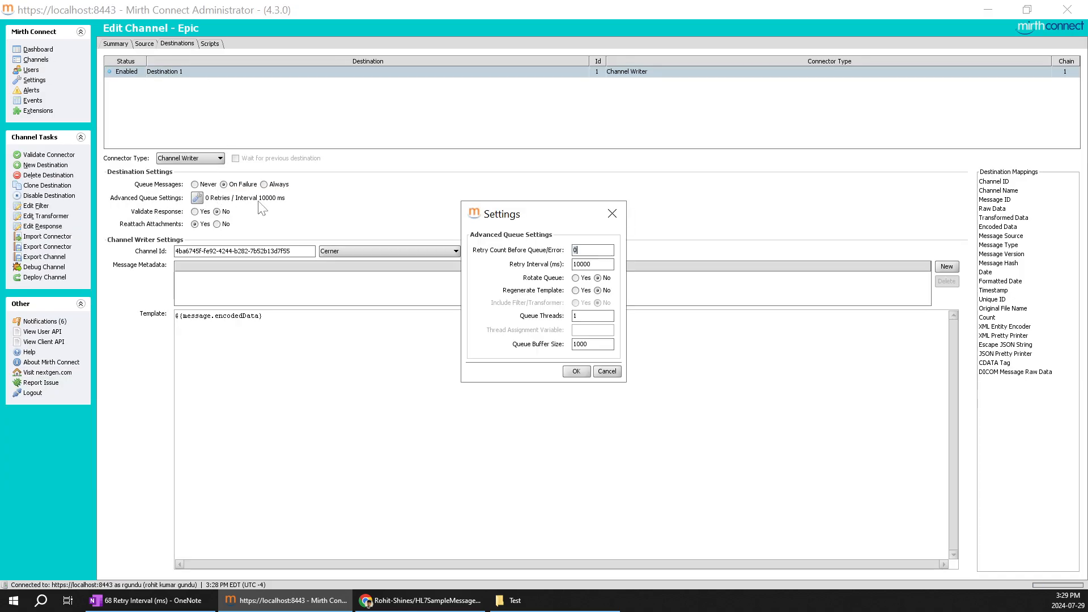
{"action": "double_click", "coordinate": [590, 265]}
{"action": "left_click", "coordinate": [572, 372]}
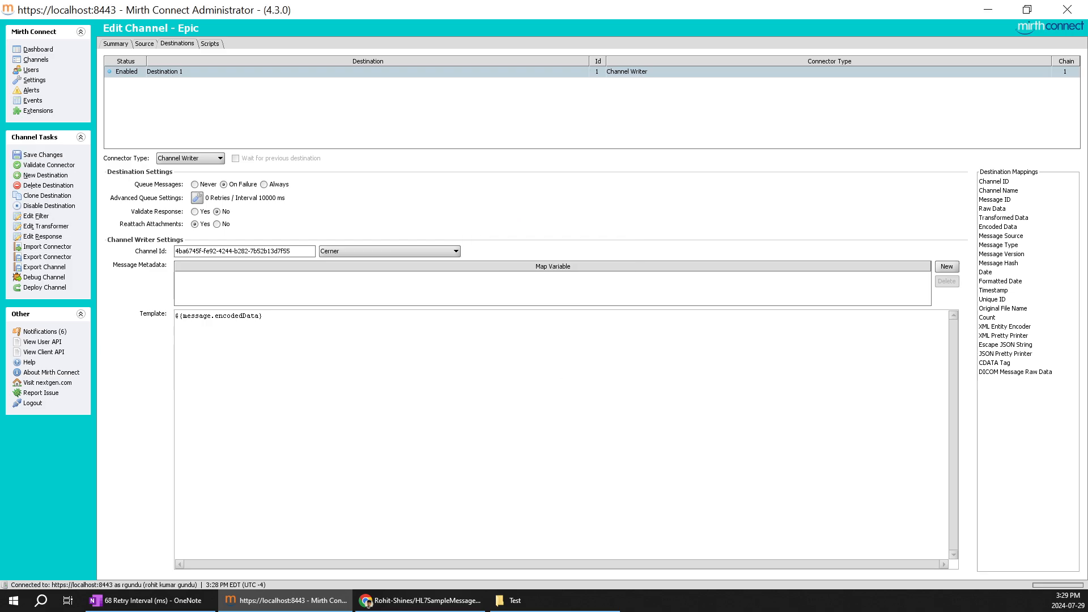
{"action": "left_click", "coordinate": [36, 49]}
{"action": "left_click", "coordinate": [542, 318]}
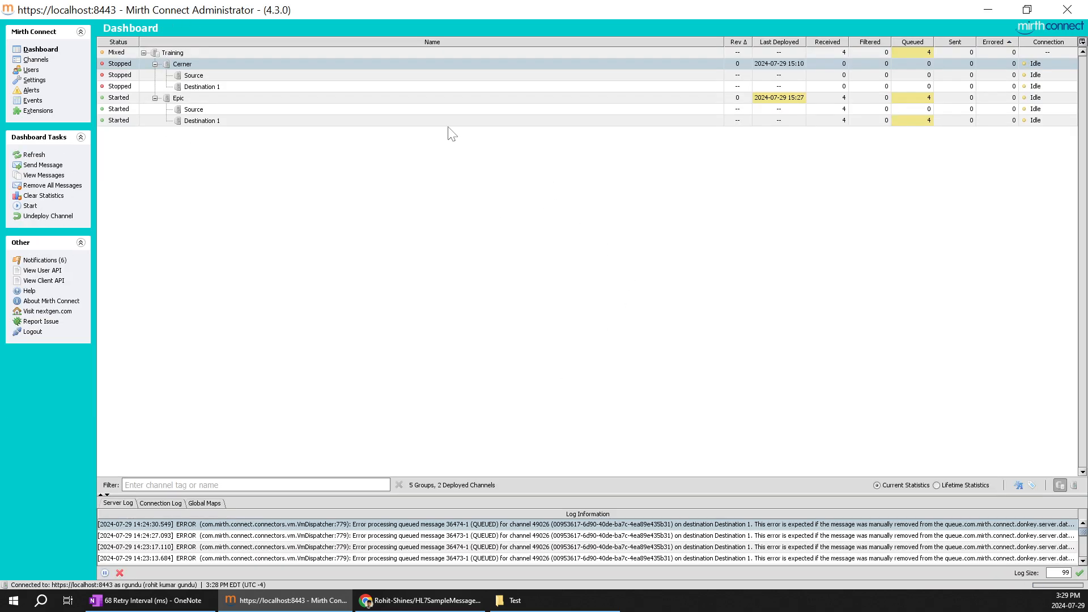
Start the stopped Cerner channel from the dashboard and clear the row selection
{"action": "right_click", "coordinate": [200, 66]}
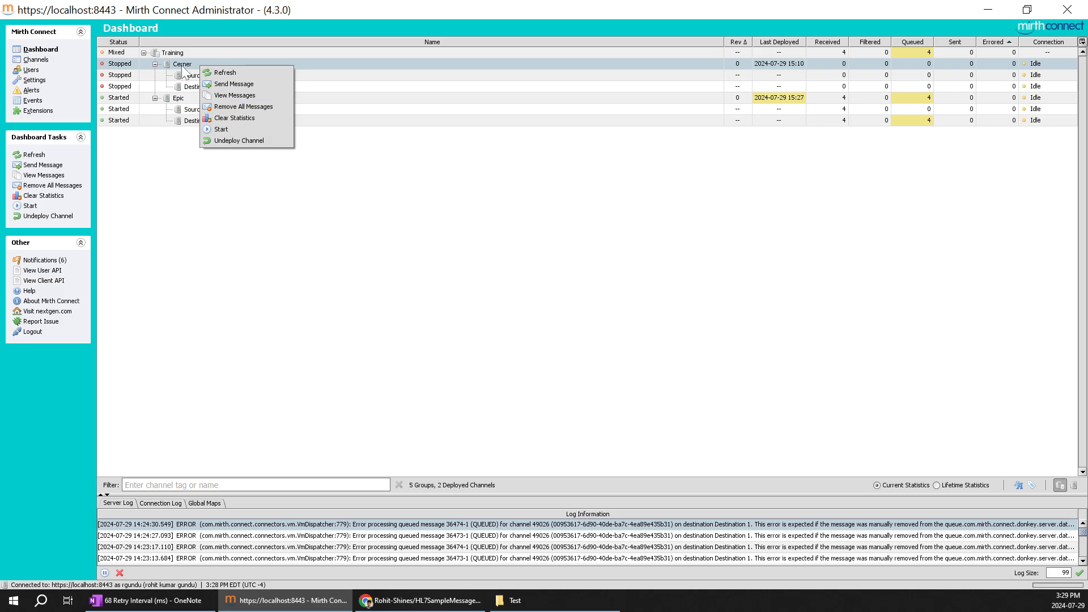
{"action": "left_click", "coordinate": [235, 128]}
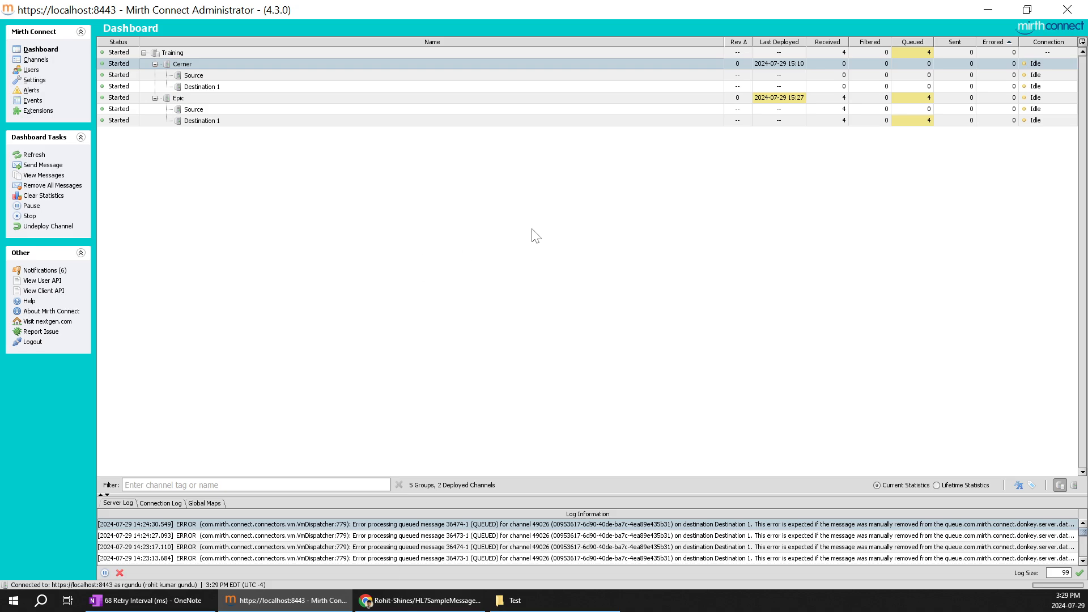
{"action": "left_click", "coordinate": [560, 174]}
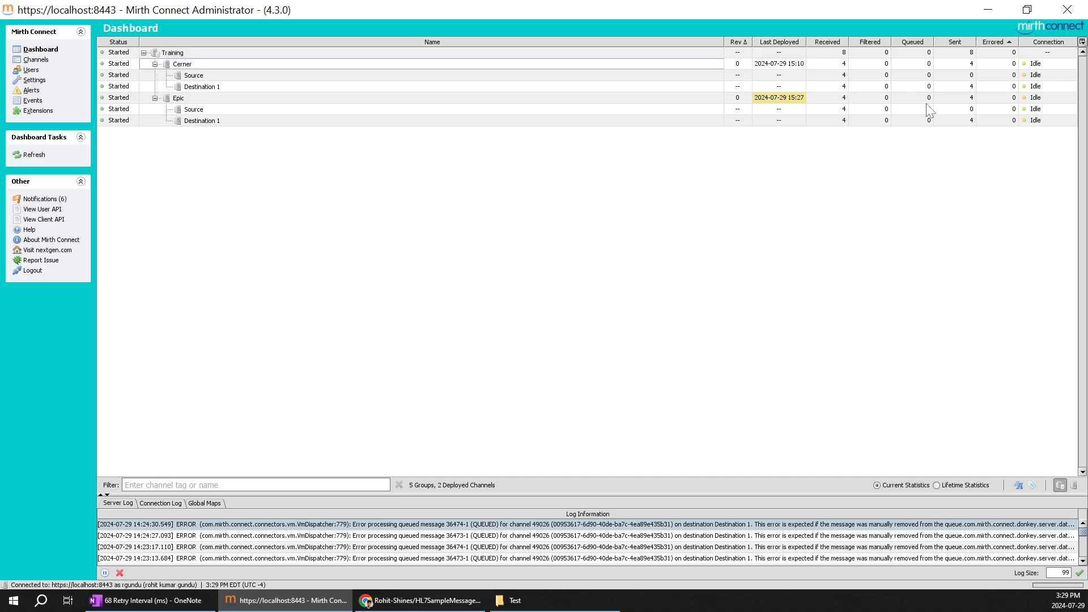
Examine the received, queued and sent message counts of the Epic and Cerner channels and their source connectors
{"action": "left_click", "coordinate": [188, 100]}
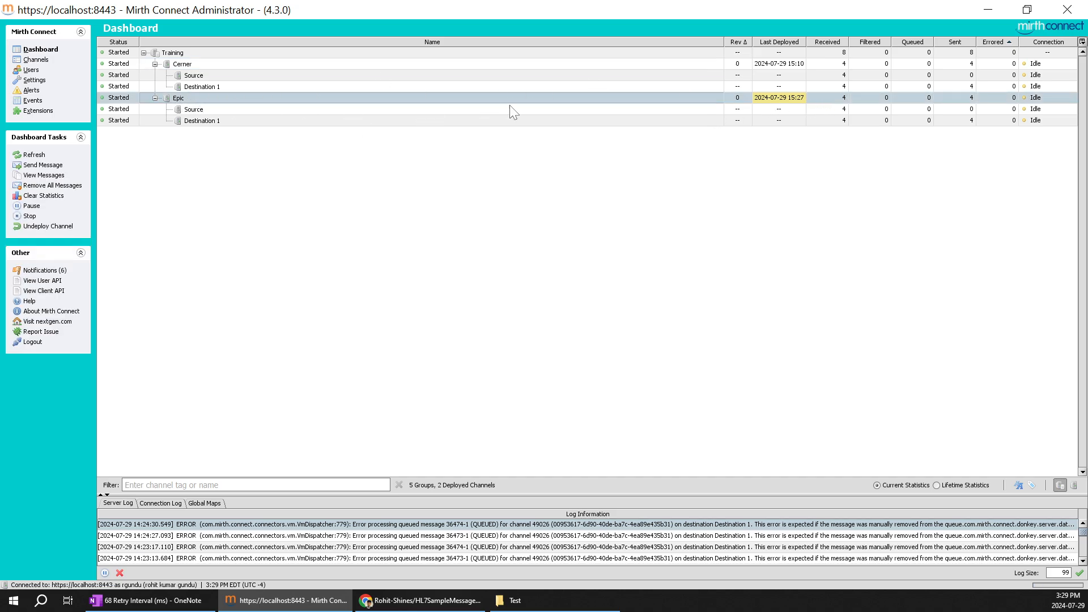
{"action": "left_click", "coordinate": [196, 65]}
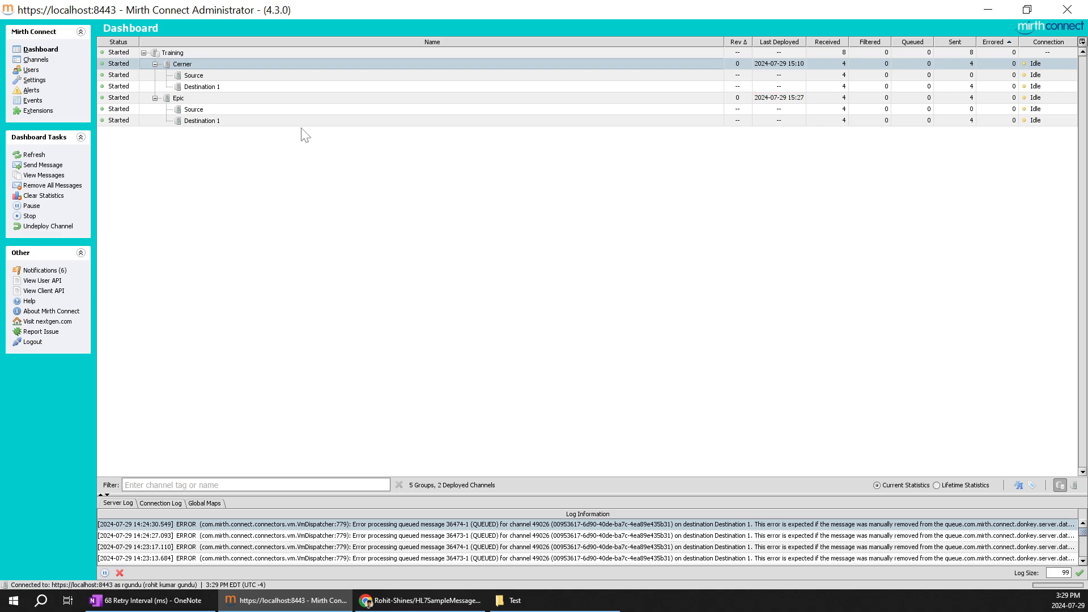
{"action": "left_click", "coordinate": [235, 109]}
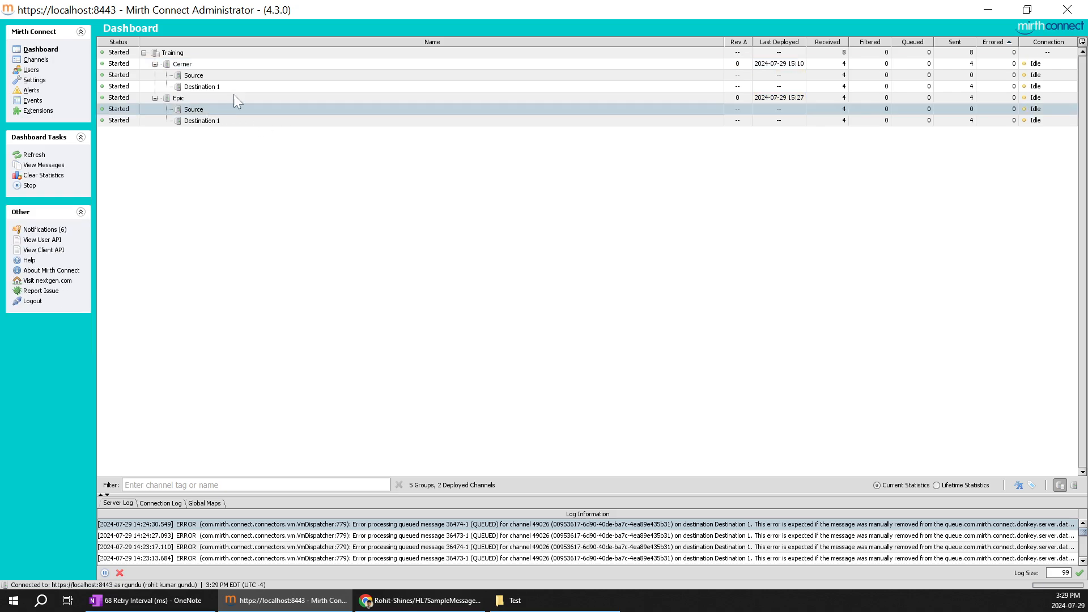
{"action": "left_click", "coordinate": [209, 74]}
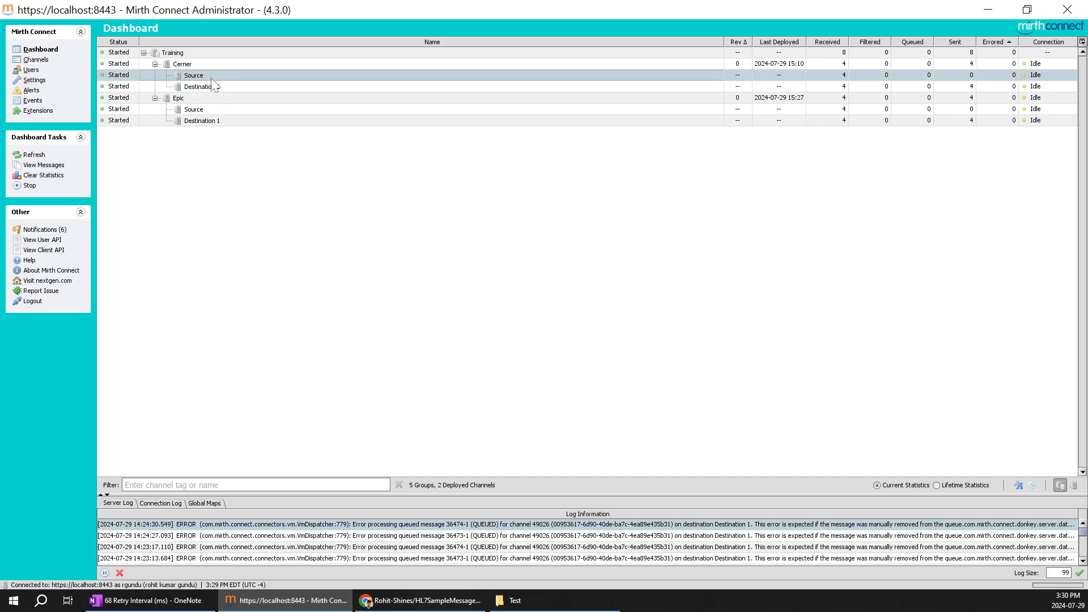
{"action": "left_click", "coordinate": [217, 100]}
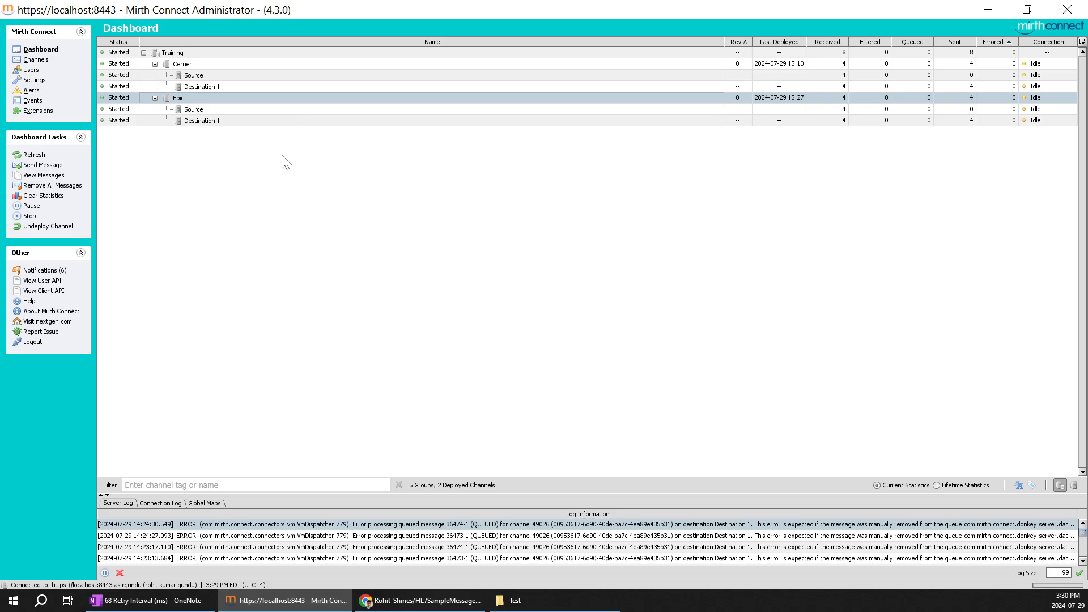
Switch to OneNote and review the Retry Interval (ms) title, the destination queue settings and the Epic-to-Cerner diagram
{"action": "left_click", "coordinate": [187, 600]}
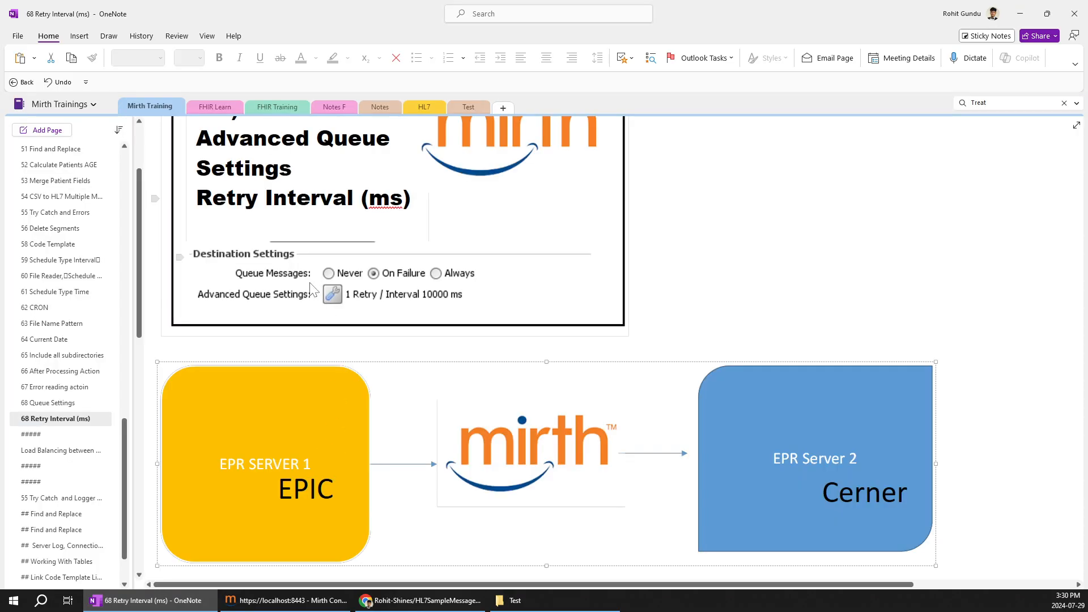
{"action": "scroll", "coordinate": [311, 290], "scroll_direction": "up", "scroll_amount": 2}
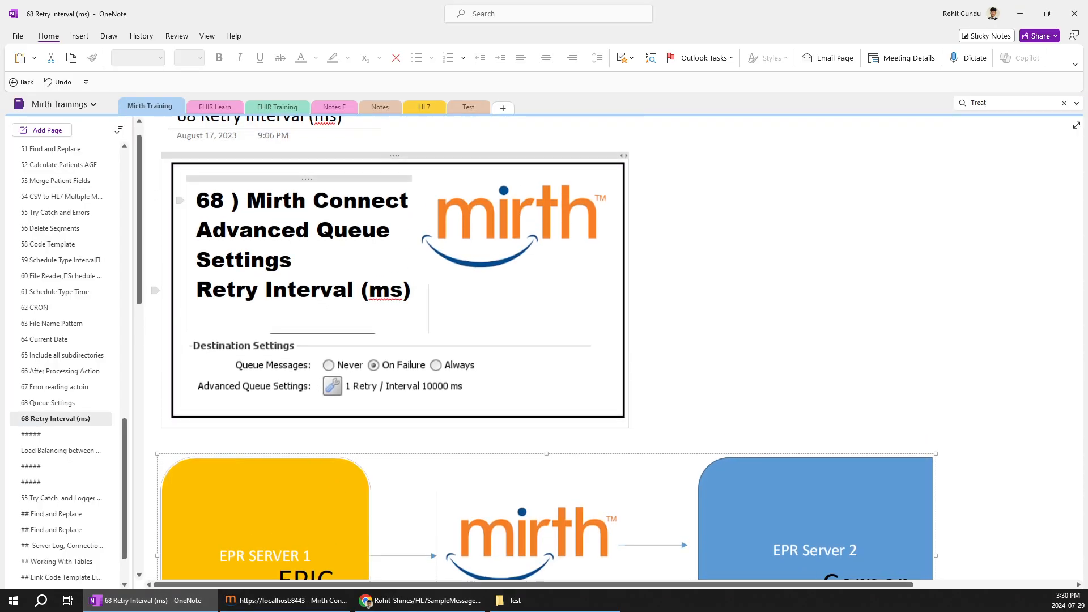
{"action": "left_click_drag", "start_coordinate": [197, 259], "coordinate": [419, 294]}
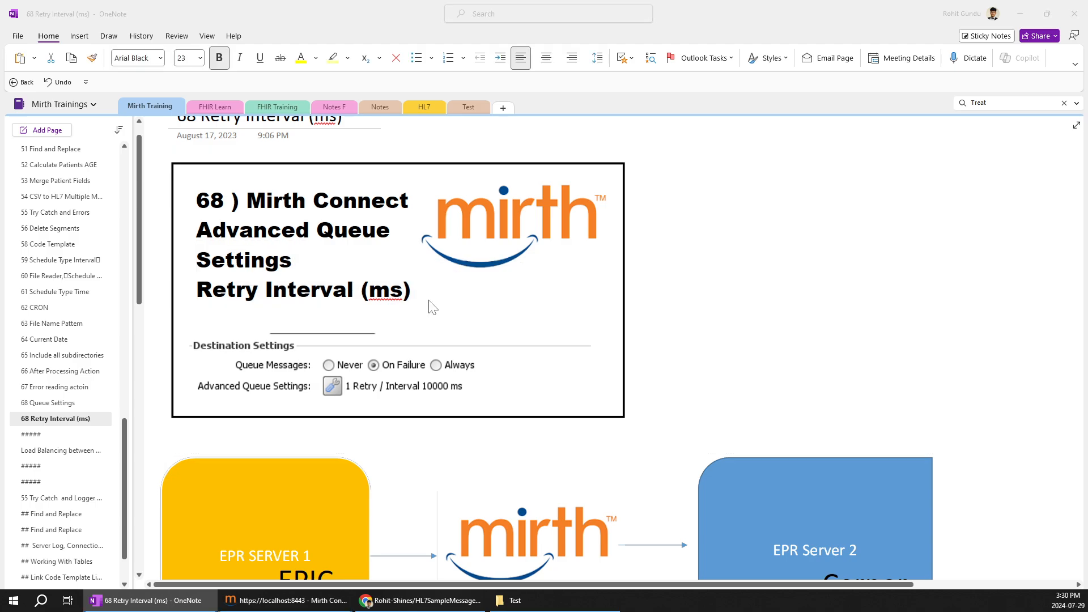
{"action": "key", "text": "alt+Tab"}
{"action": "key", "text": "alt+Tab"}
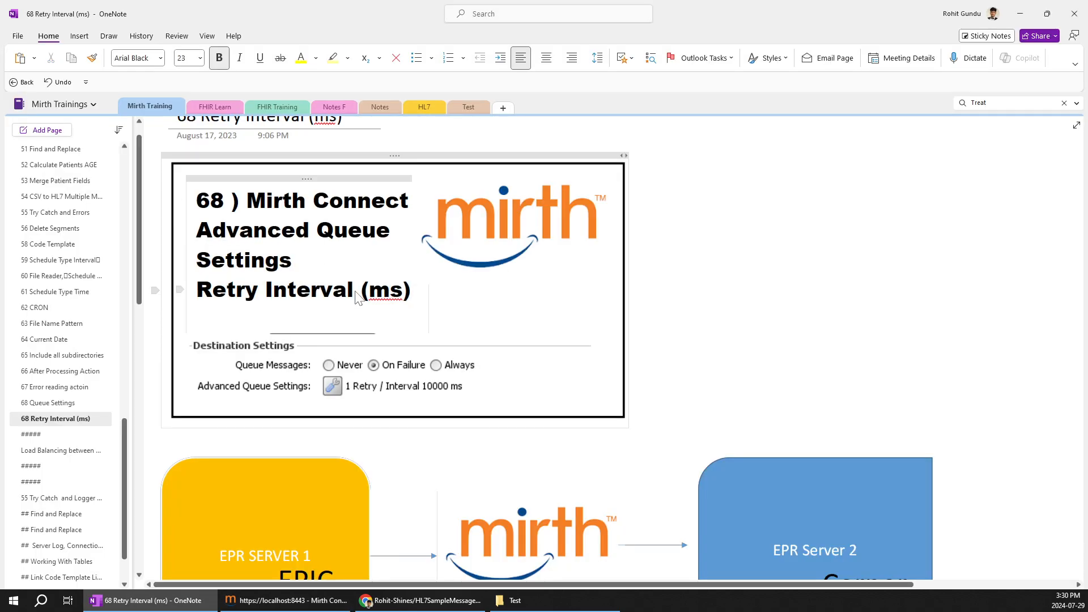
{"action": "left_click", "coordinate": [354, 291]}
{"action": "scroll", "coordinate": [494, 469], "scroll_direction": "down", "scroll_amount": 3}
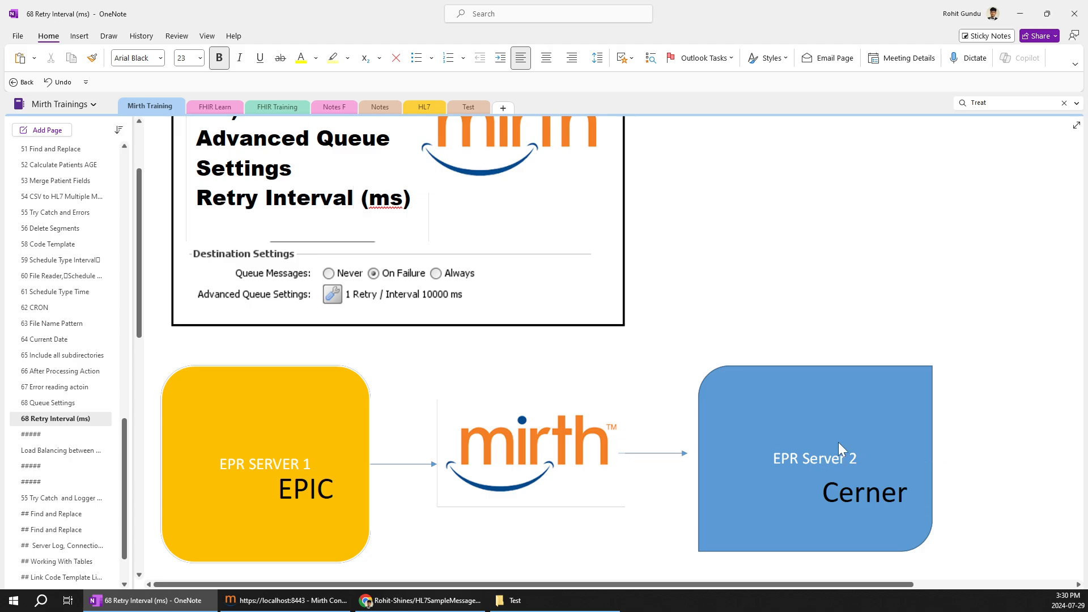
{"action": "left_click", "coordinate": [525, 445]}
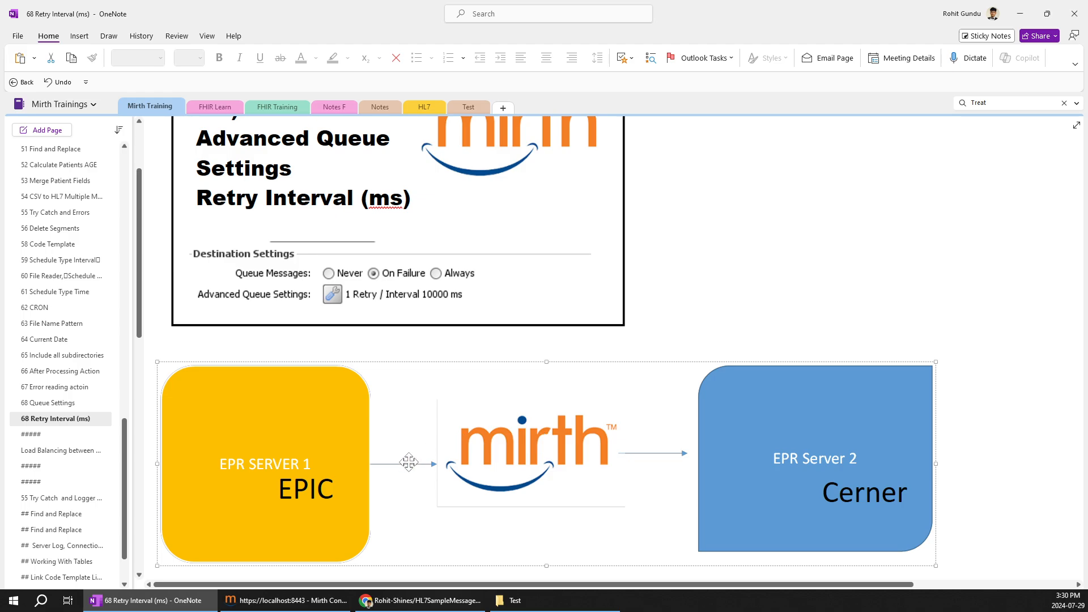
{"action": "scroll", "coordinate": [549, 364], "scroll_direction": "up", "scroll_amount": 3}
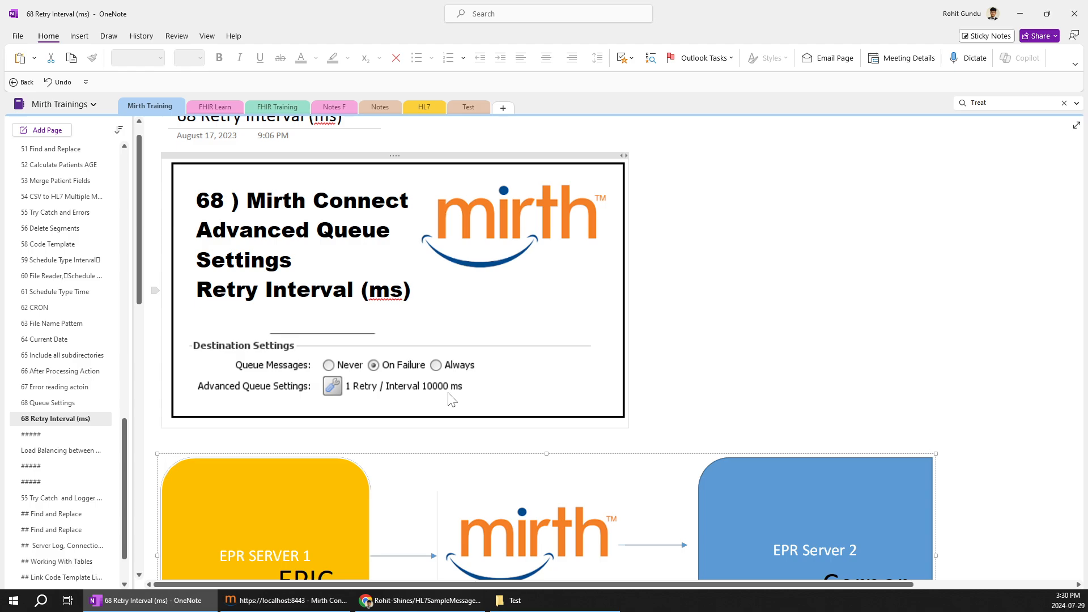
{"action": "scroll", "coordinate": [451, 399], "scroll_direction": "down", "scroll_amount": 4}
Recheck the queued messages on the Mirth Connect Administrator dashboard, then return to the retry settings on the OneNote page
{"action": "key", "text": "alt+Tab"}
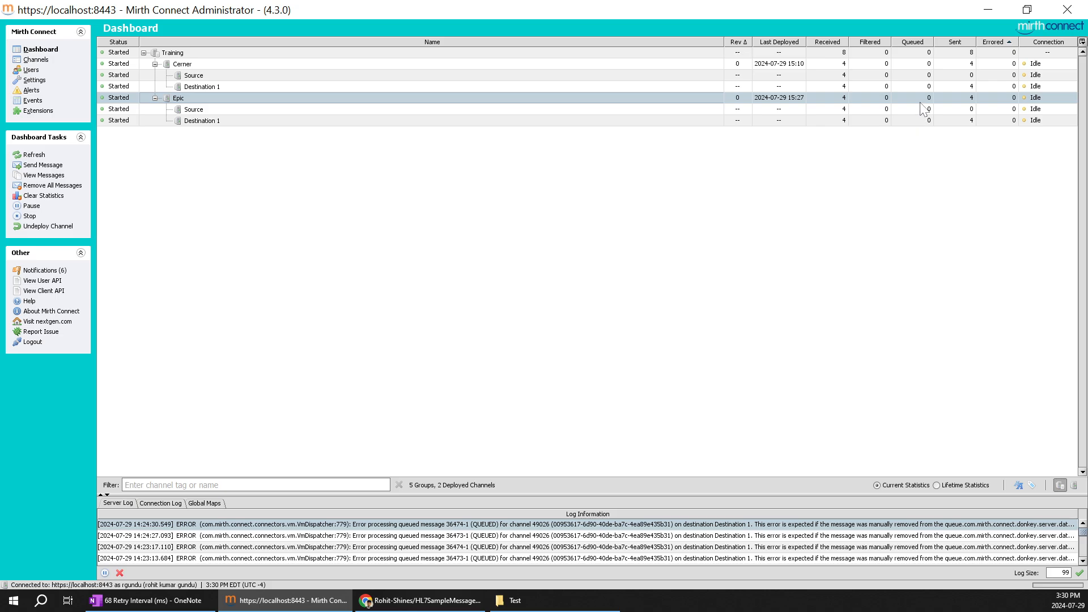
{"action": "key", "text": "alt+Tab"}
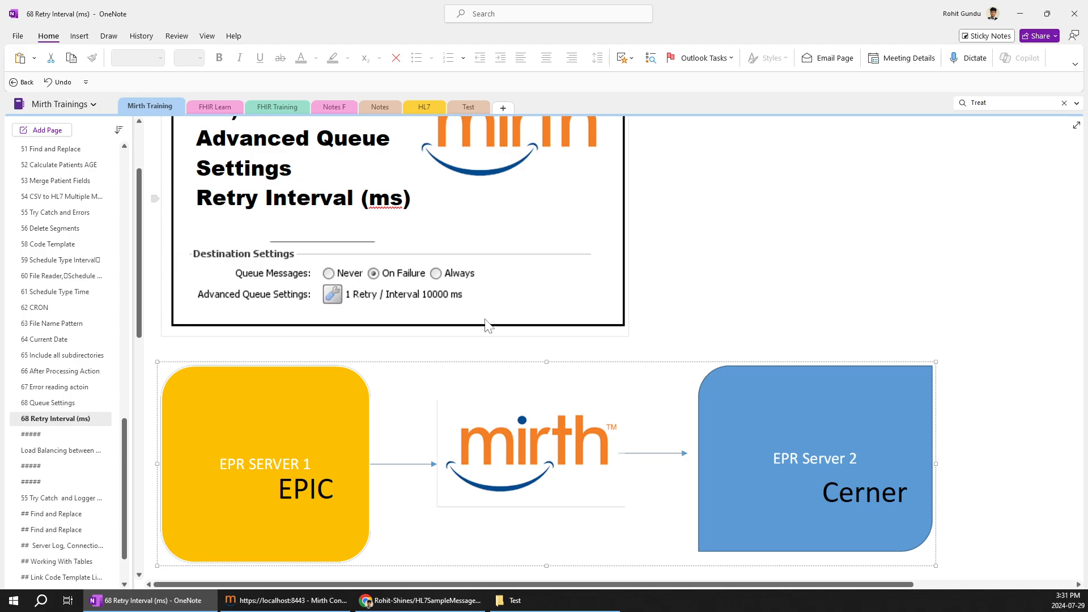
{"action": "scroll", "coordinate": [495, 326], "scroll_direction": "up", "scroll_amount": 2}
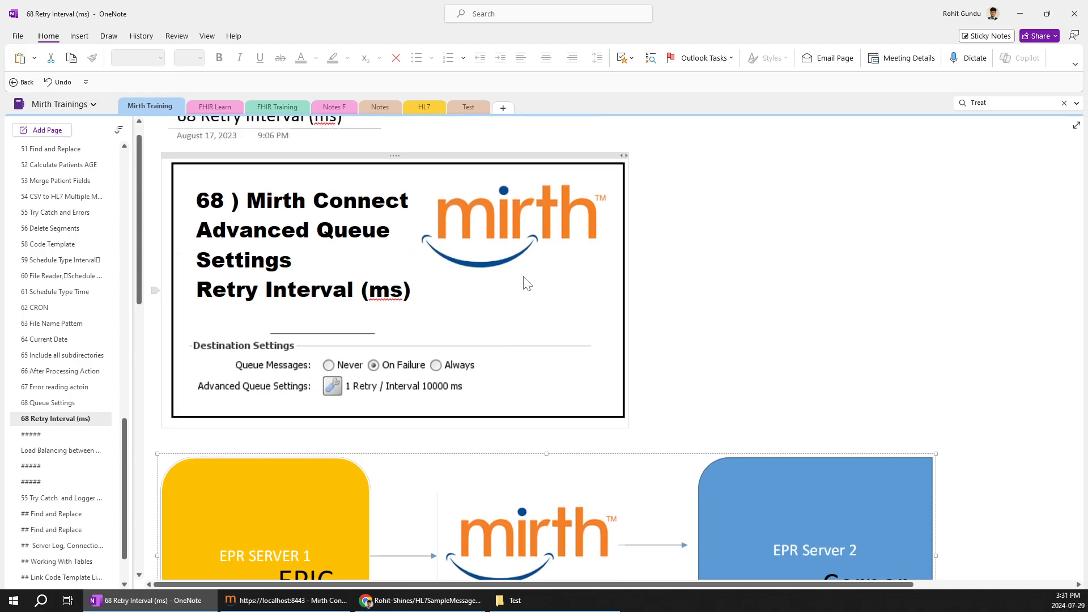